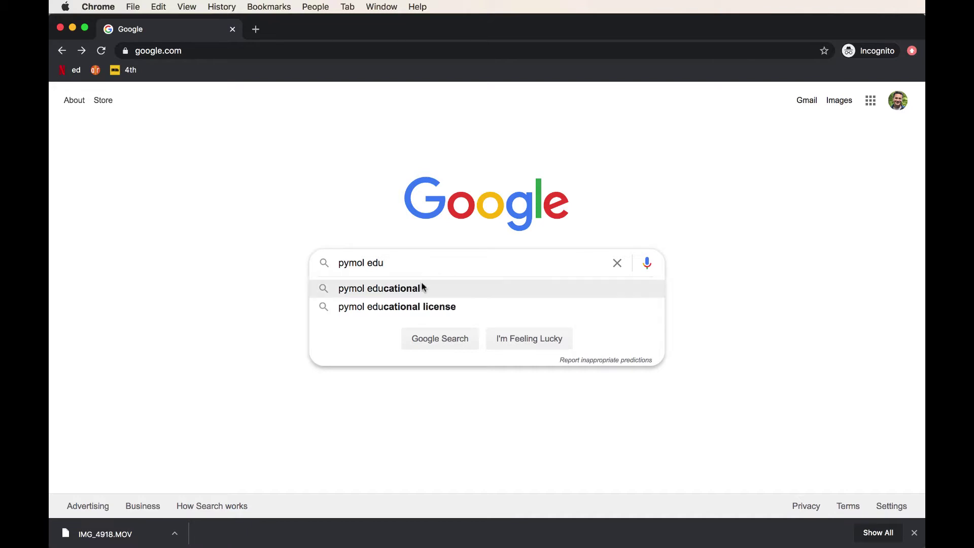
Step: Search Google for 'pymol educational' using the autocomplete suggestion
left_click(421, 282)
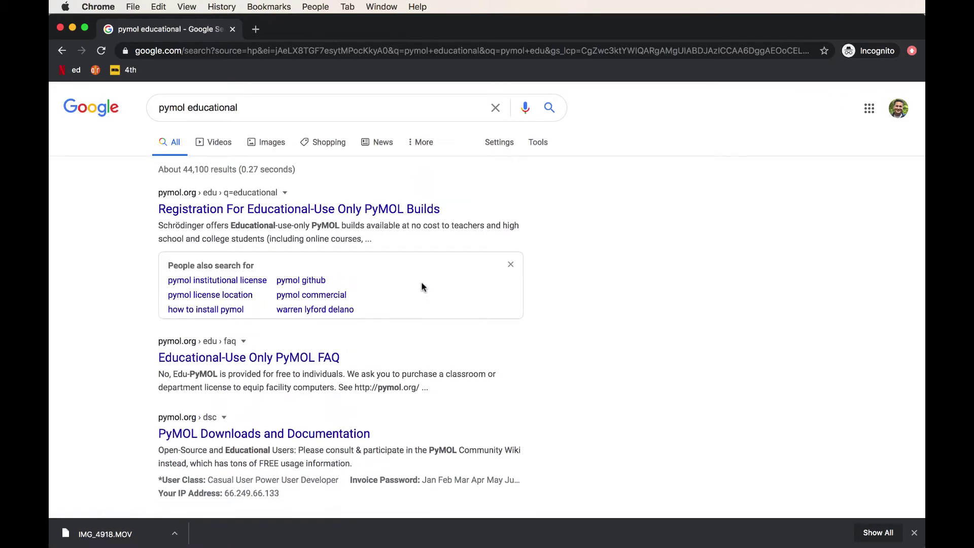
Step: On the educational-use registration page, register as a Student and continue
left_click(389, 213)
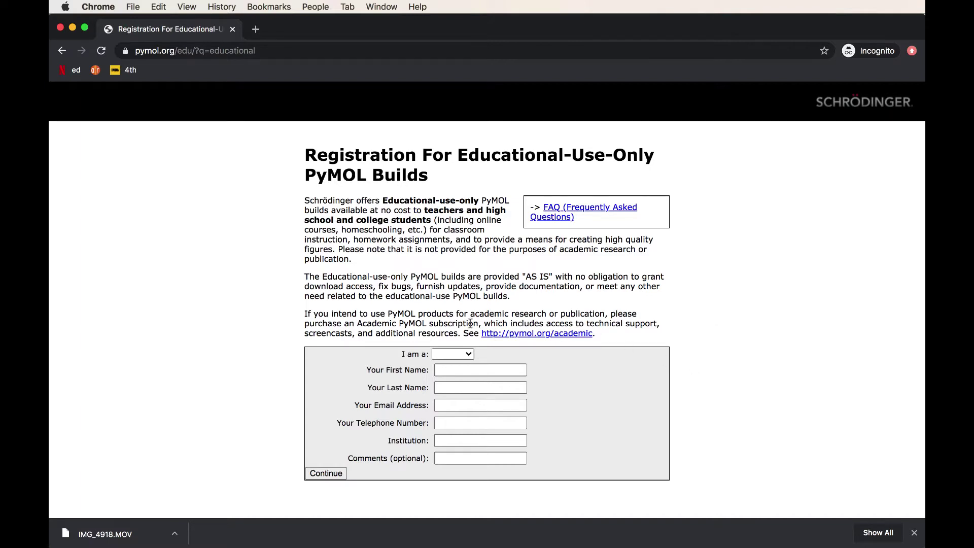
left_click(447, 355)
left_click(450, 365)
scroll(759, 397, "down", 2)
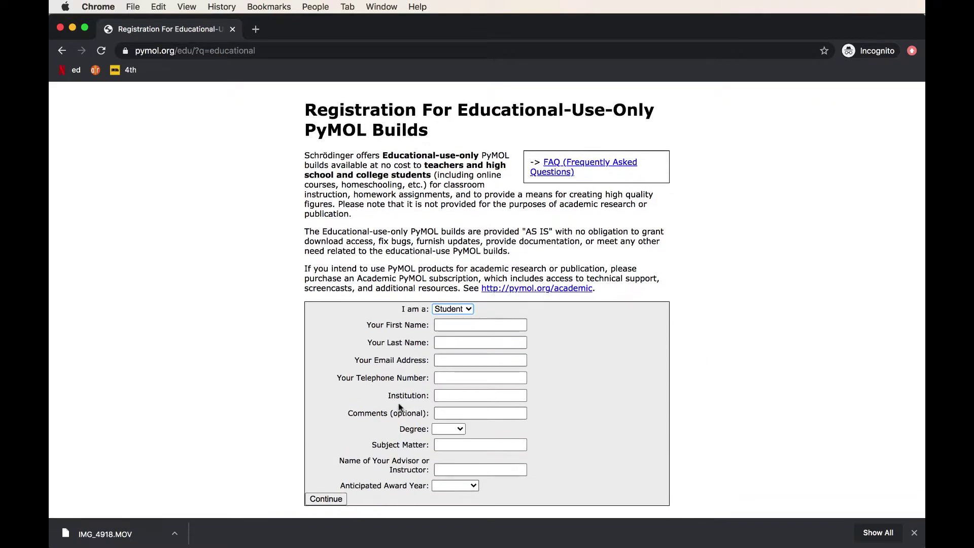
left_click(325, 498)
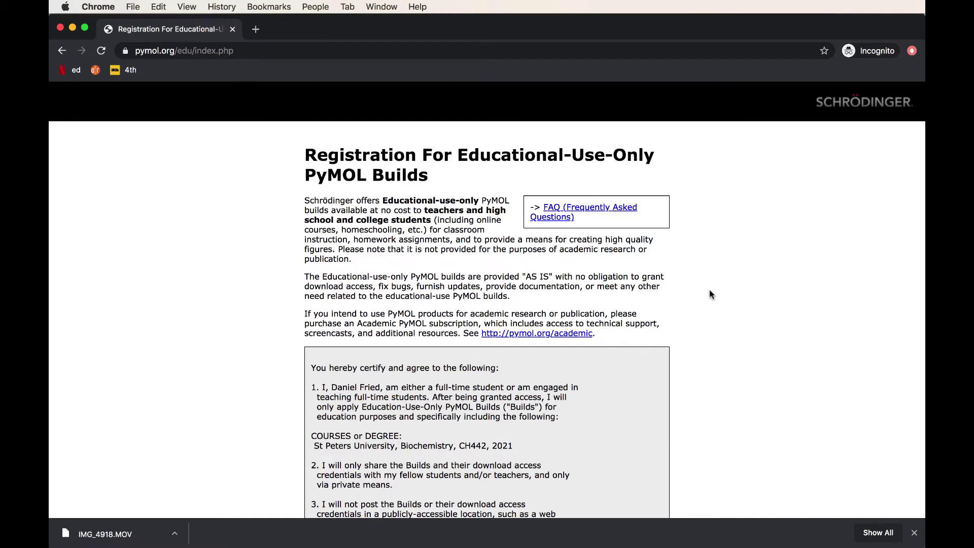
Step: Enter the captcha characters and agree to the educational-use terms
scroll(711, 294, "down", 10)
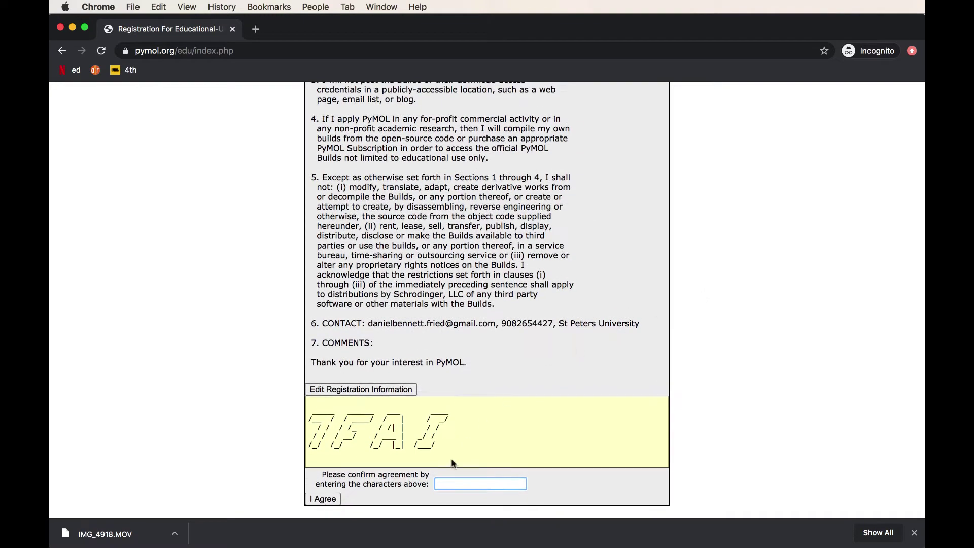
left_click(442, 485)
type("7FAI")
left_click(330, 499)
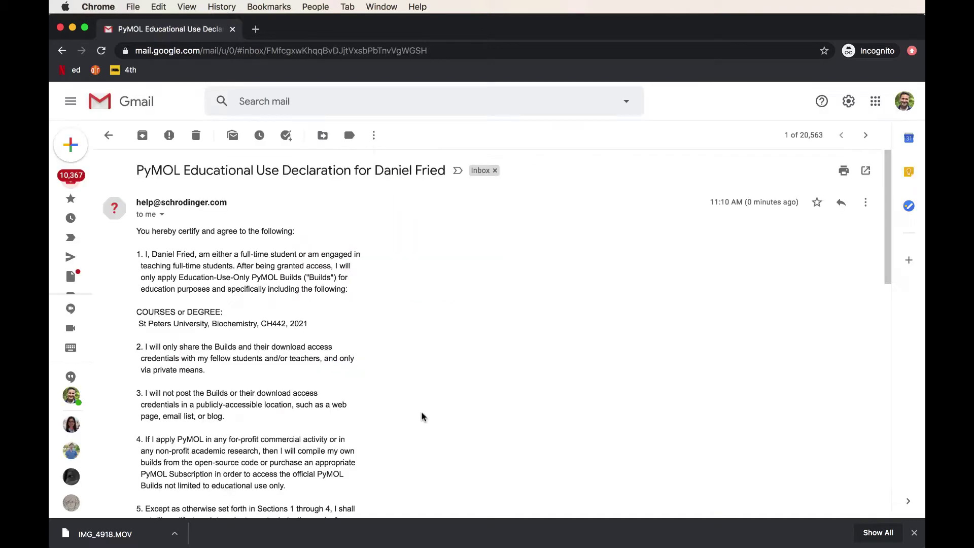
Step: Follow the Download URL link in the PyMOL Educational Use Declaration email
scroll(423, 417, "down", 10)
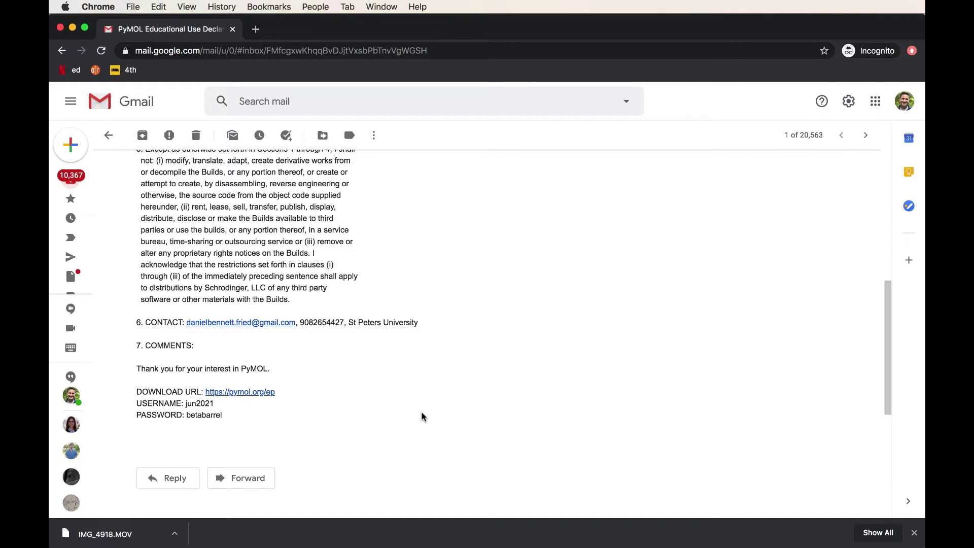
left_click(240, 391)
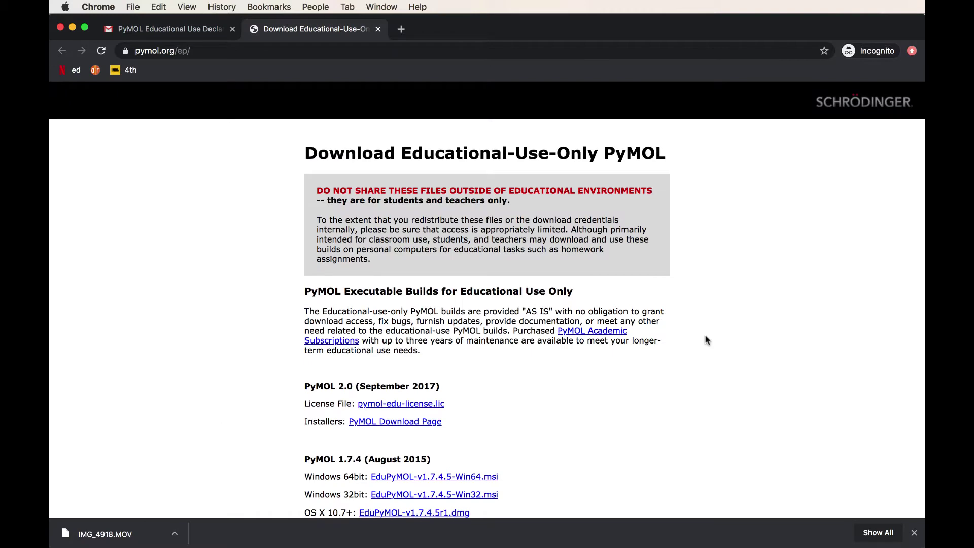
Step: Scroll through the Download Educational-Use-Only PyMOL page to its older releases
scroll(708, 340, "down", 3)
scroll(708, 340, "up", 2)
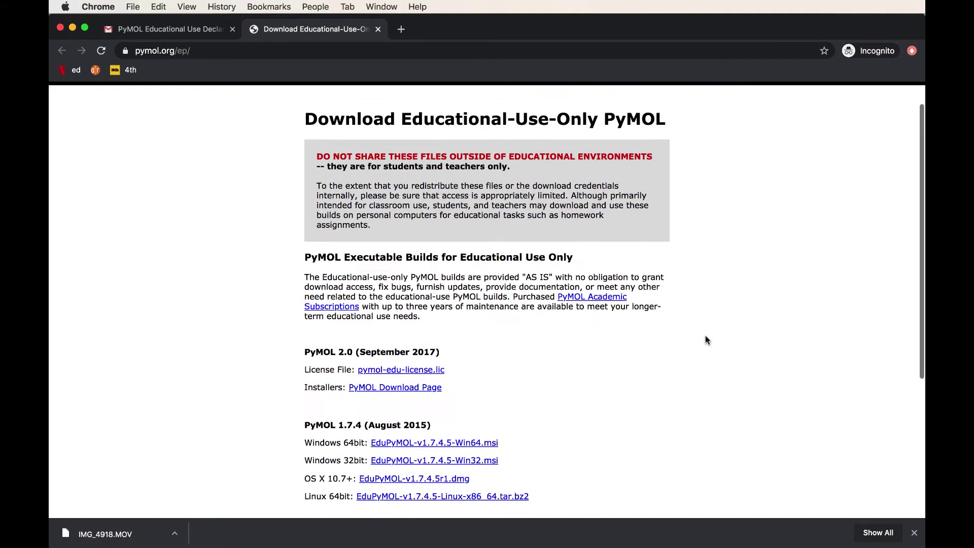
scroll(708, 340, "down", 5)
scroll(708, 340, "down", 3)
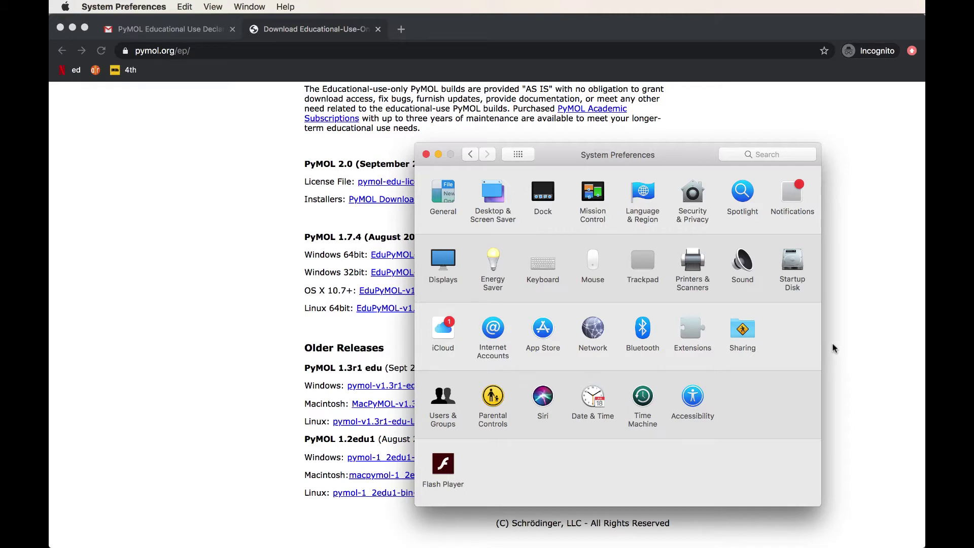
Step: Open Security & Privacy and use the padlock to unlock its settings
left_click(691, 197)
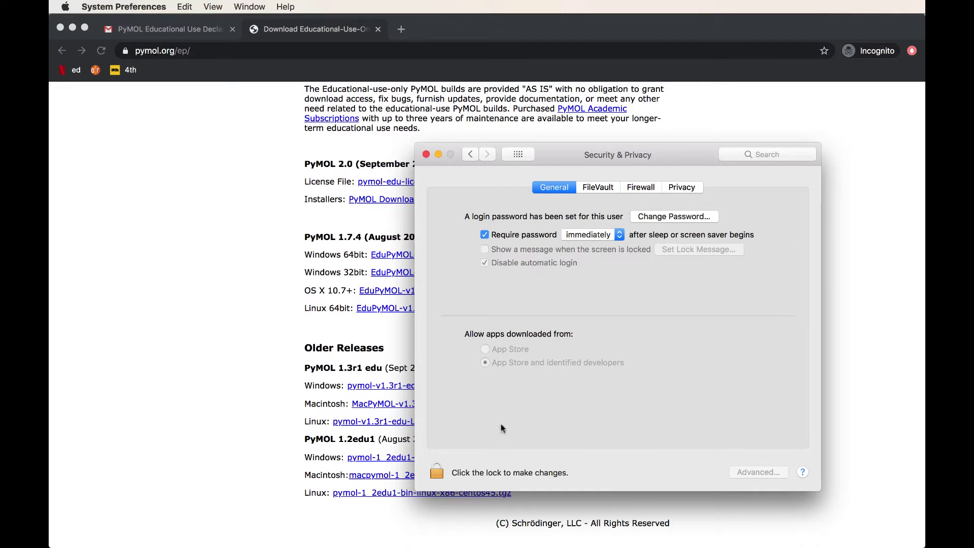
left_click(438, 473)
left_click(437, 473)
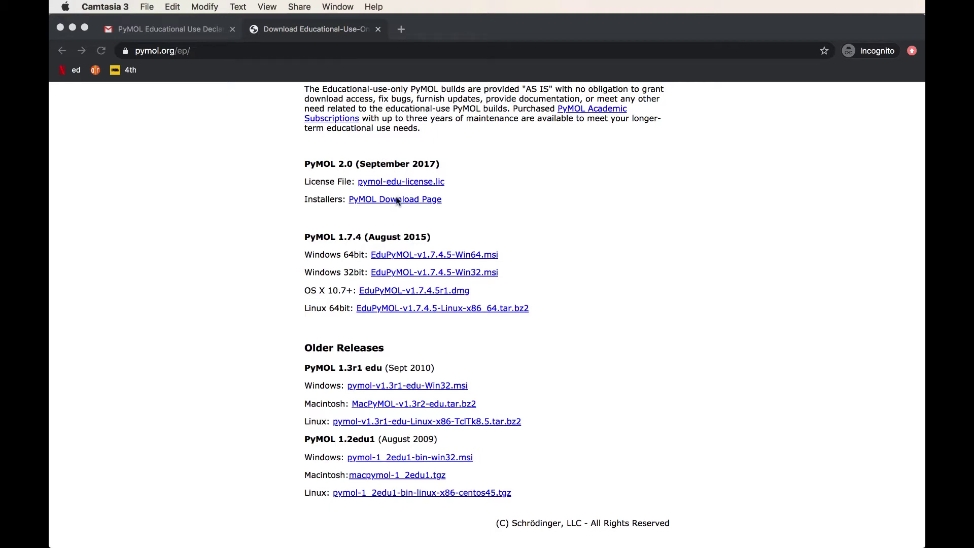
Step: Download the PyMOL 2.4.1 macOS DMG, keep it despite the warning, and open it
left_click(398, 201)
left_click(397, 200)
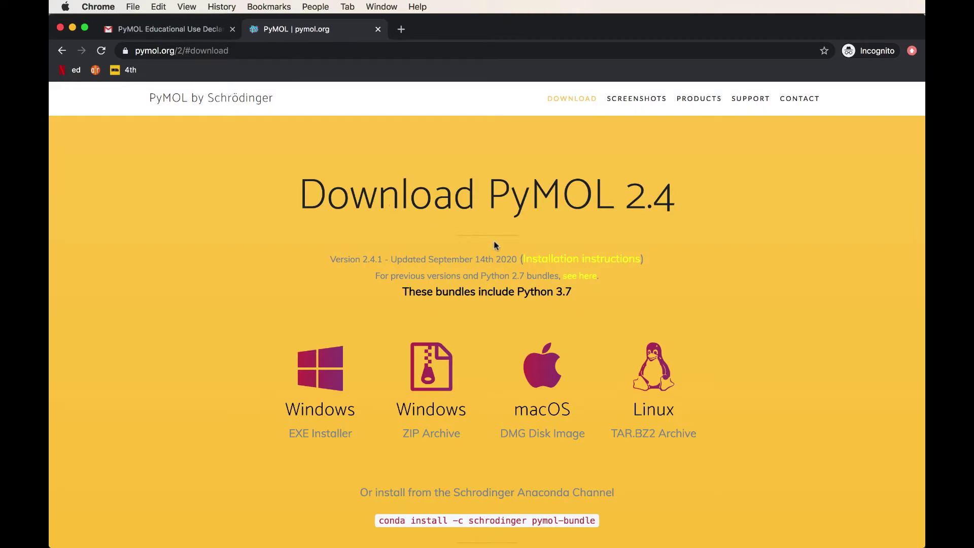
left_click(538, 379)
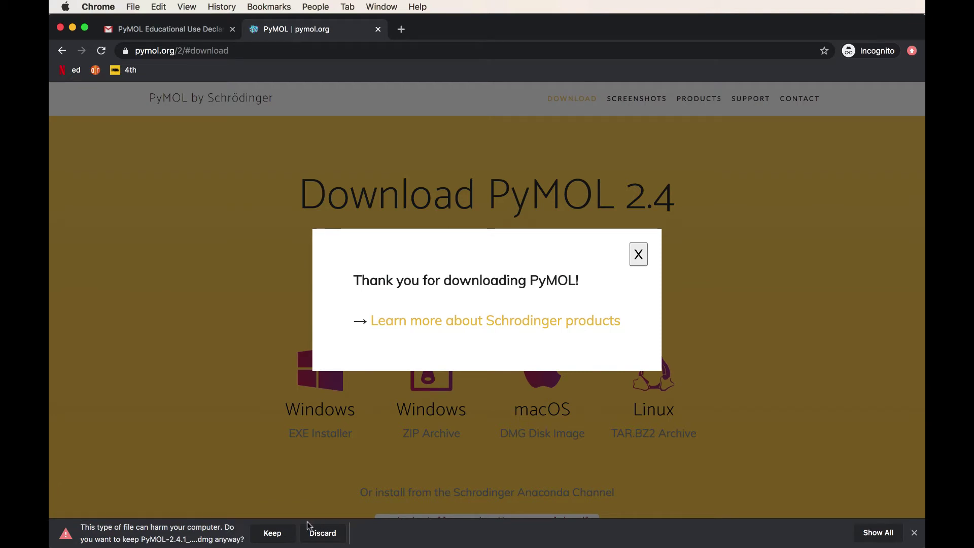
left_click(275, 533)
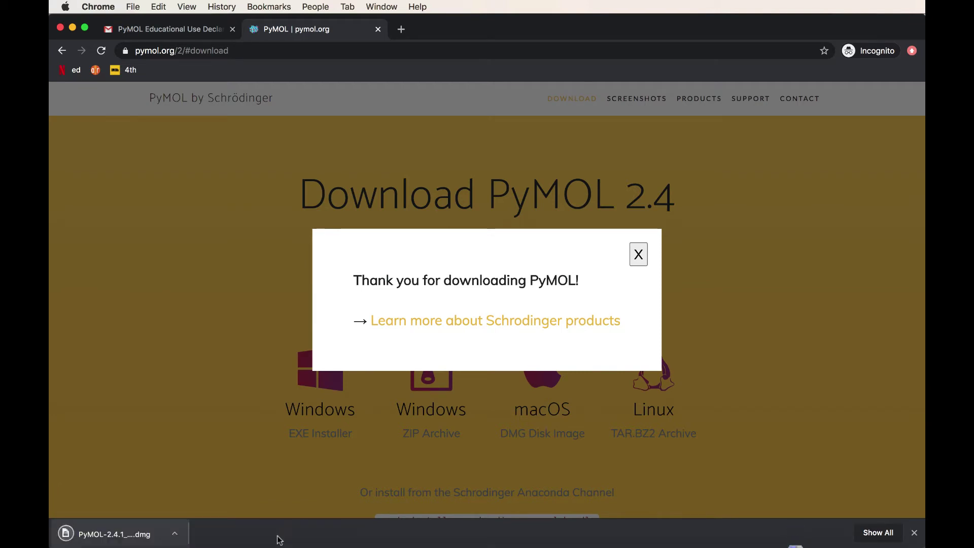
left_click(66, 533)
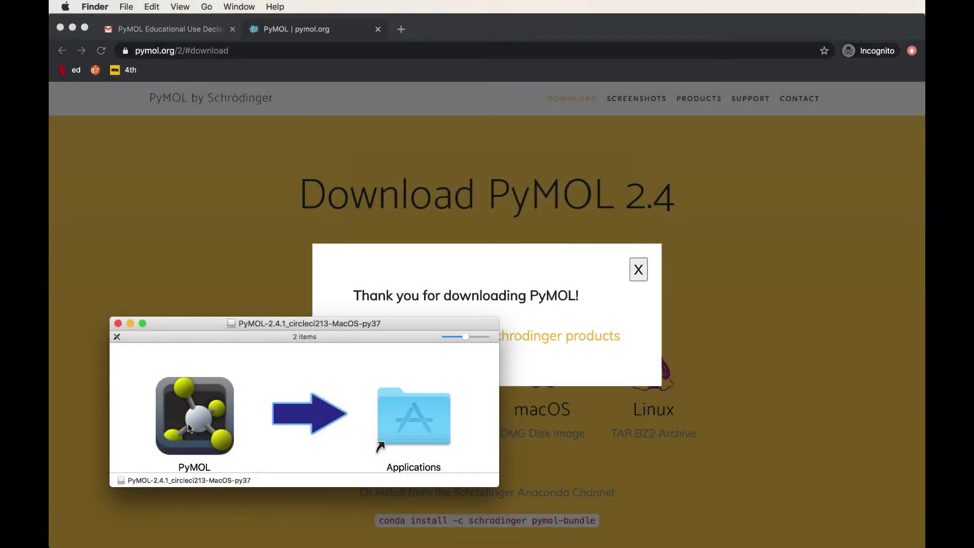
Step: Copy PyMOL into Applications, then launch it and allow it to open
left_click_drag(189, 428, 406, 426)
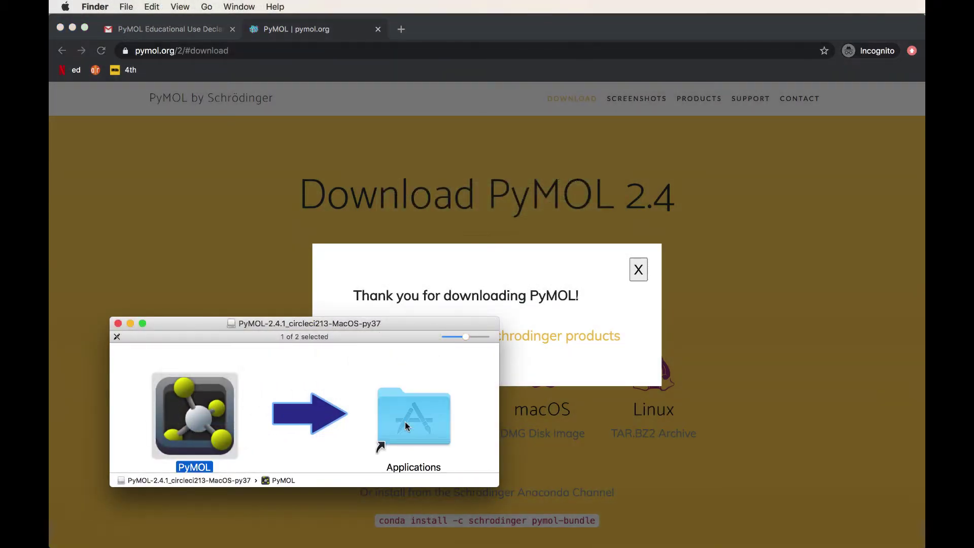
left_click(406, 426)
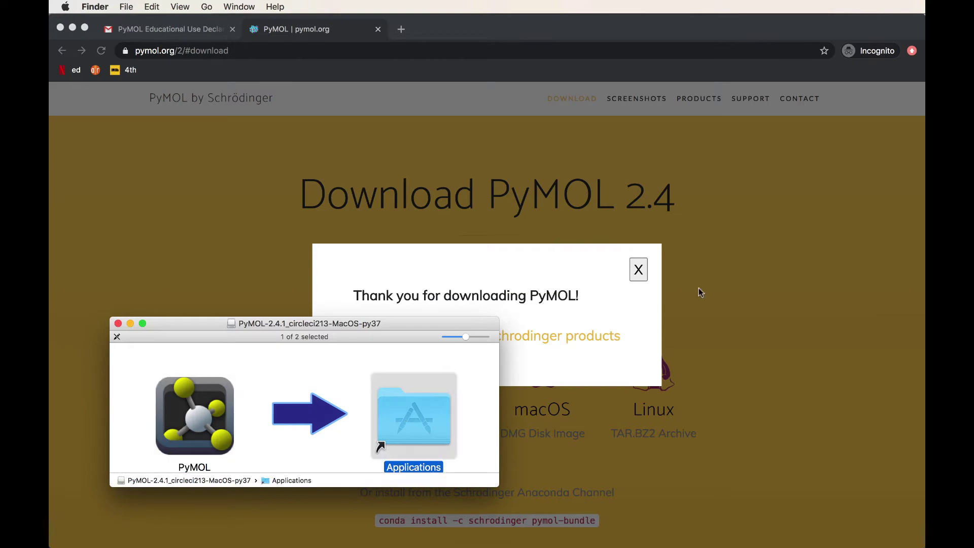
double_click(438, 401)
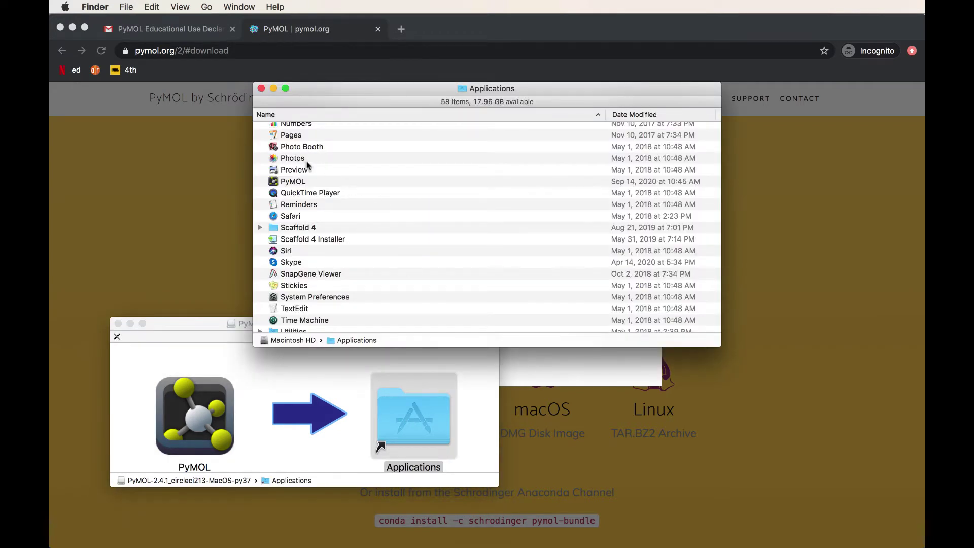
left_click(292, 182)
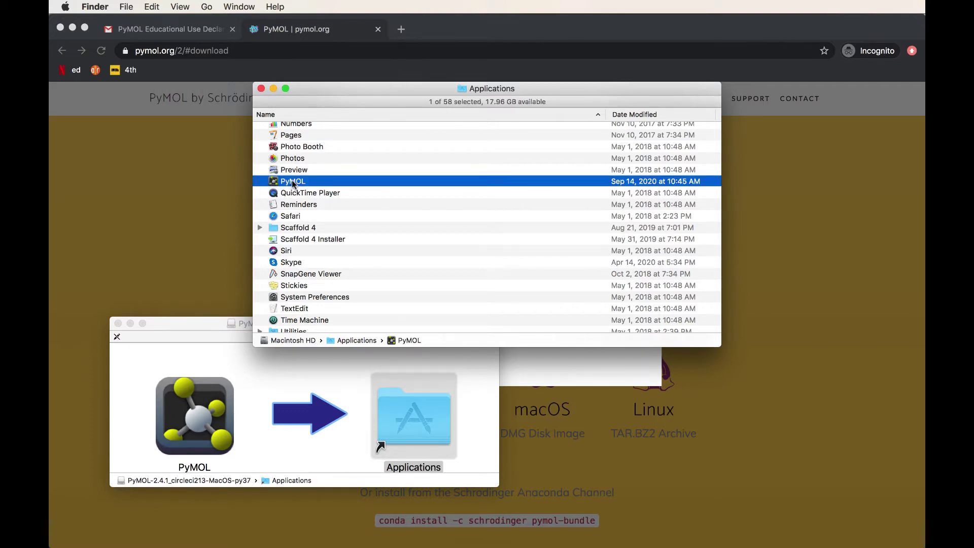
left_click_drag(292, 181, 586, 531)
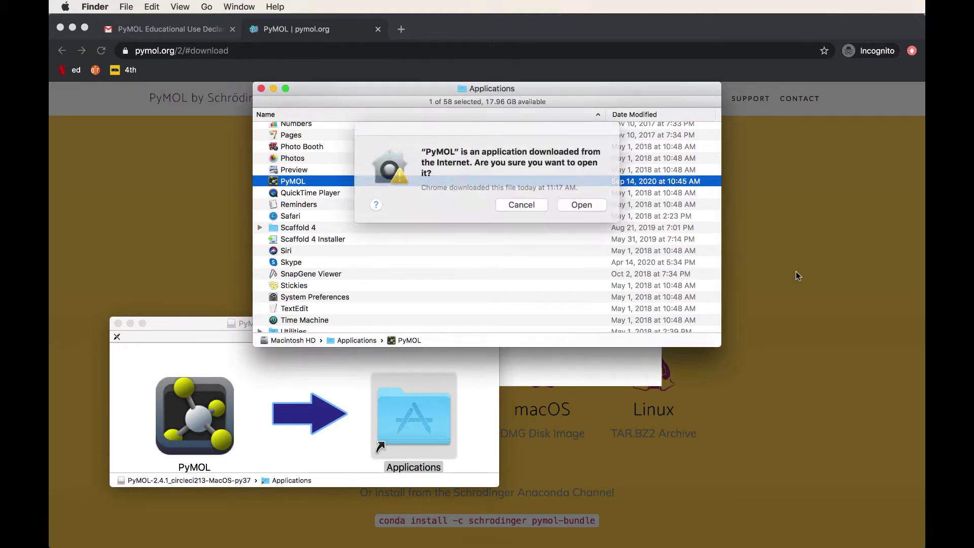
left_click(576, 204)
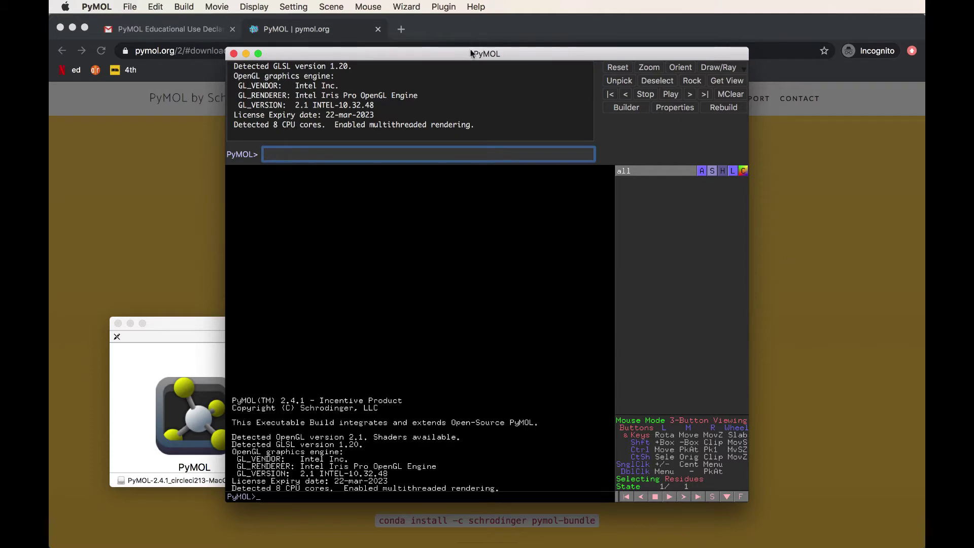
Step: Move the PyMOL window to the top-left and resize it to fill the screen
left_click_drag(472, 53, 296, 7)
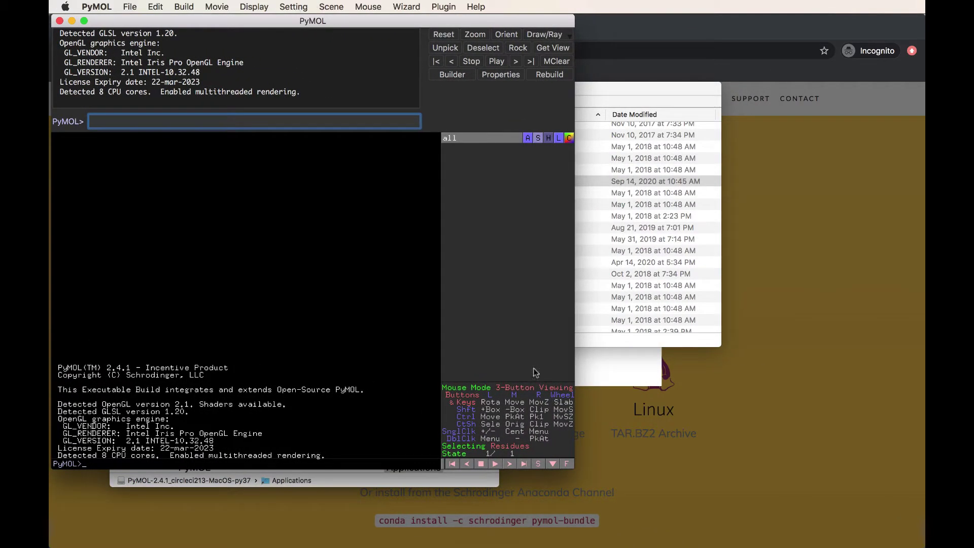
left_click_drag(769, 488, 925, 547)
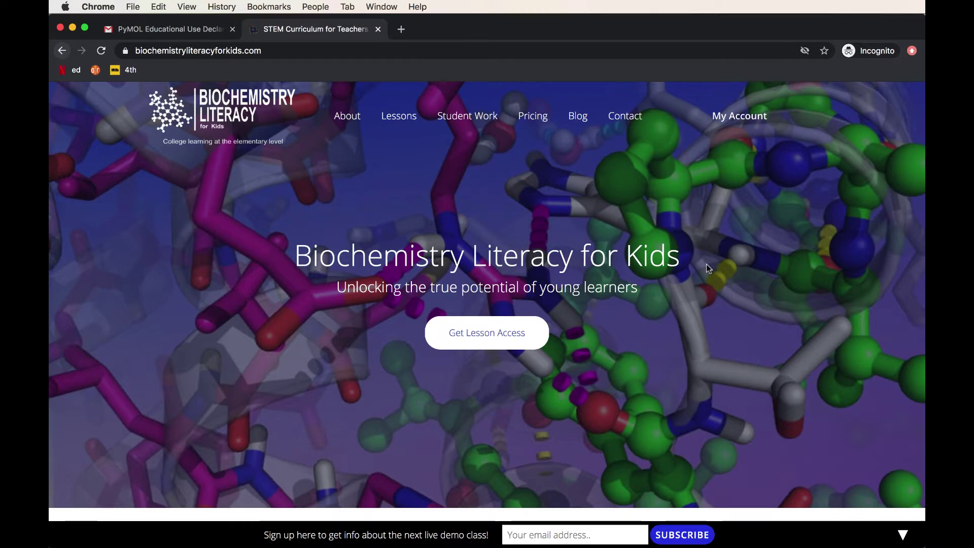
Step: Open the free Lesson 1 page from the translated sample lessons
mouse_move(347, 116)
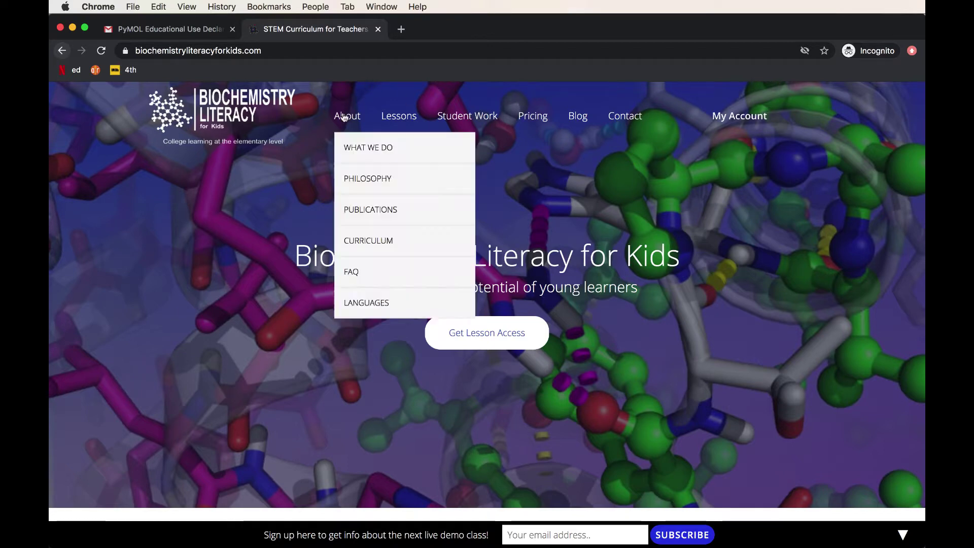
left_click(354, 305)
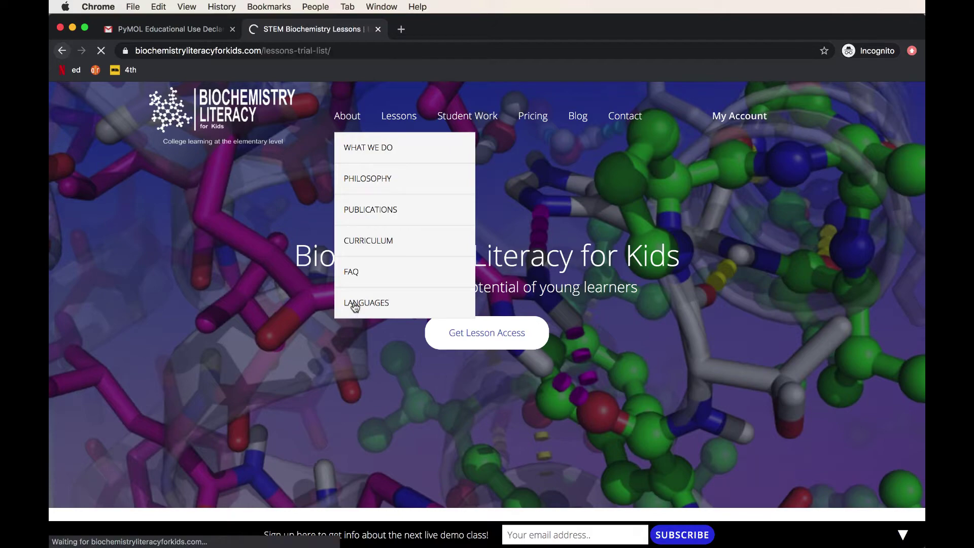
scroll(583, 345, "down", 3)
scroll(585, 348, "down", 3)
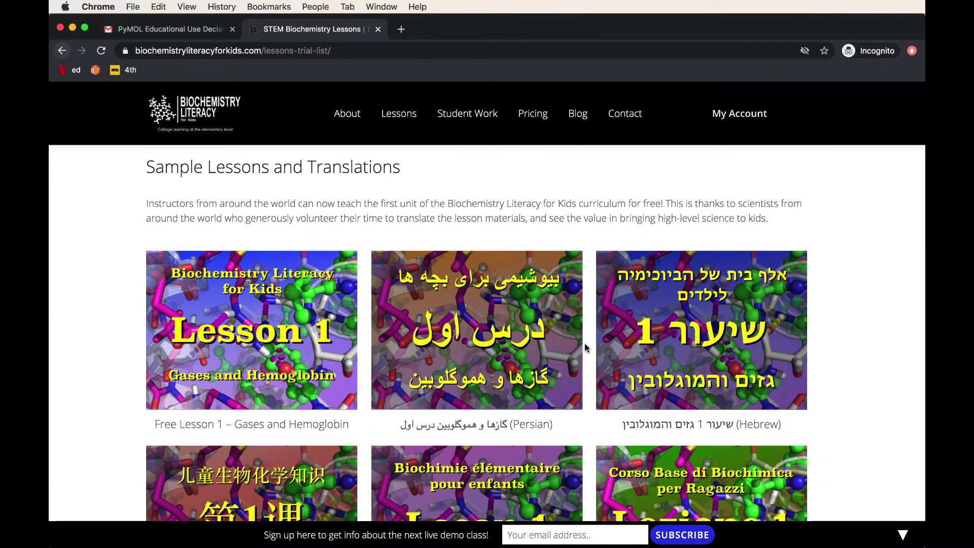
scroll(584, 345, "down", 3)
scroll(585, 347, "down", 2)
scroll(585, 347, "up", 2)
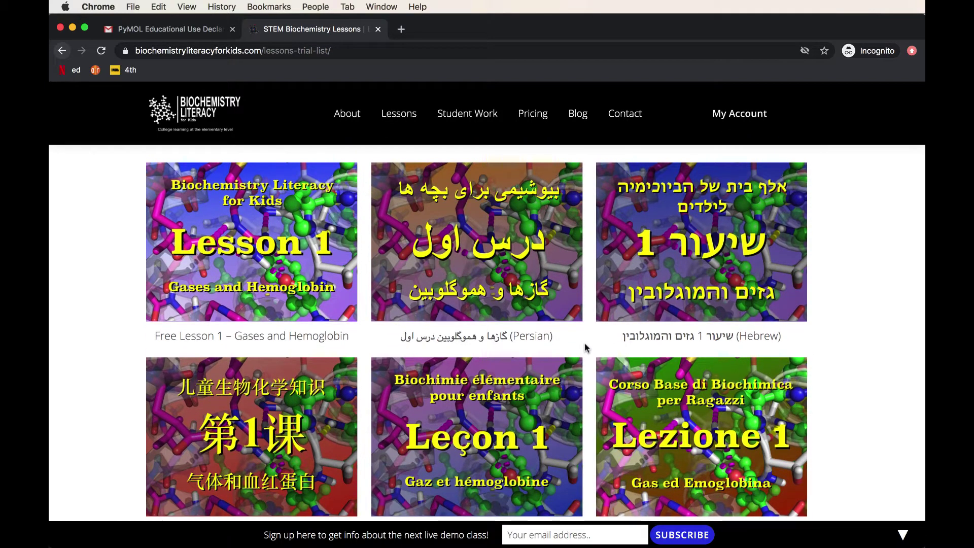
left_click(273, 226)
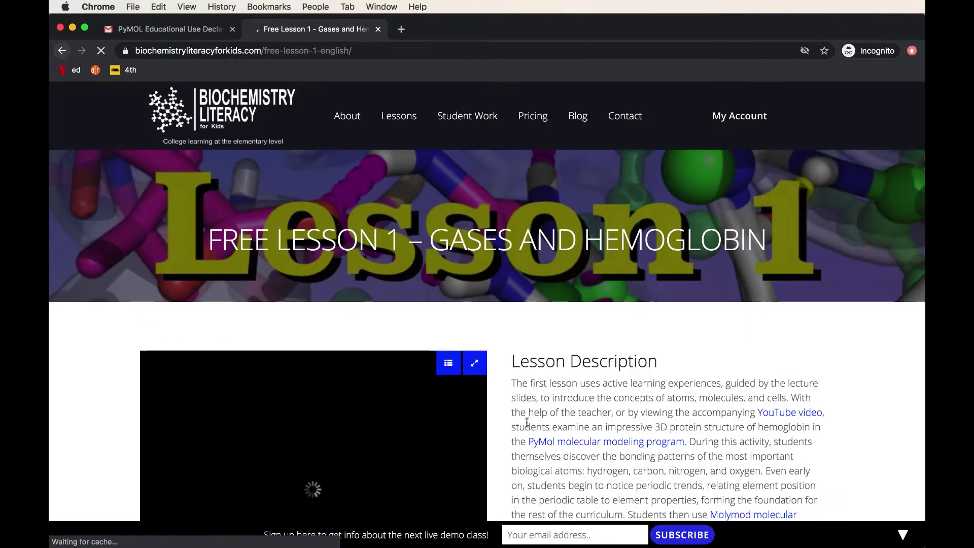
Step: Page through the Lesson 1 slides and download the Hemoglobin ball and stick.pse attachment
scroll(533, 432, "down", 5)
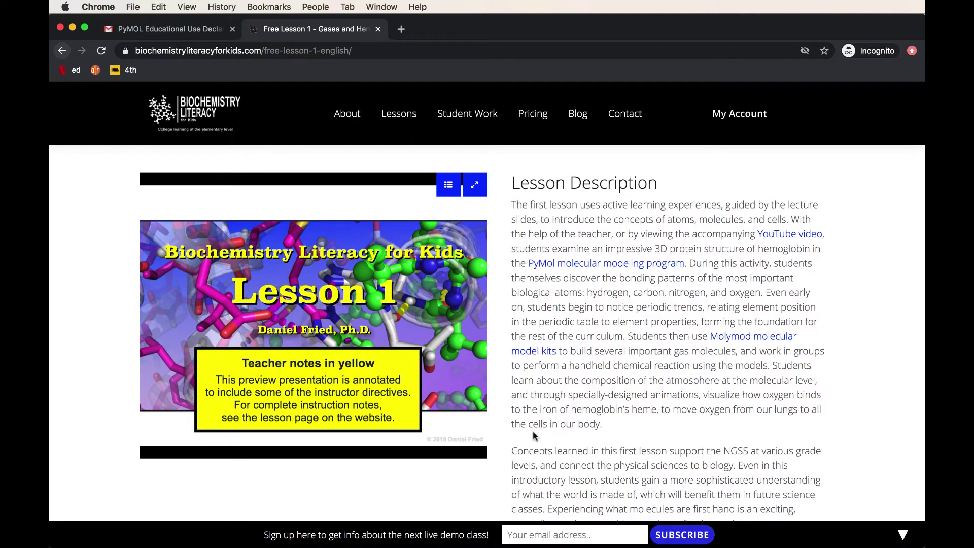
left_click(360, 324)
key("Right")
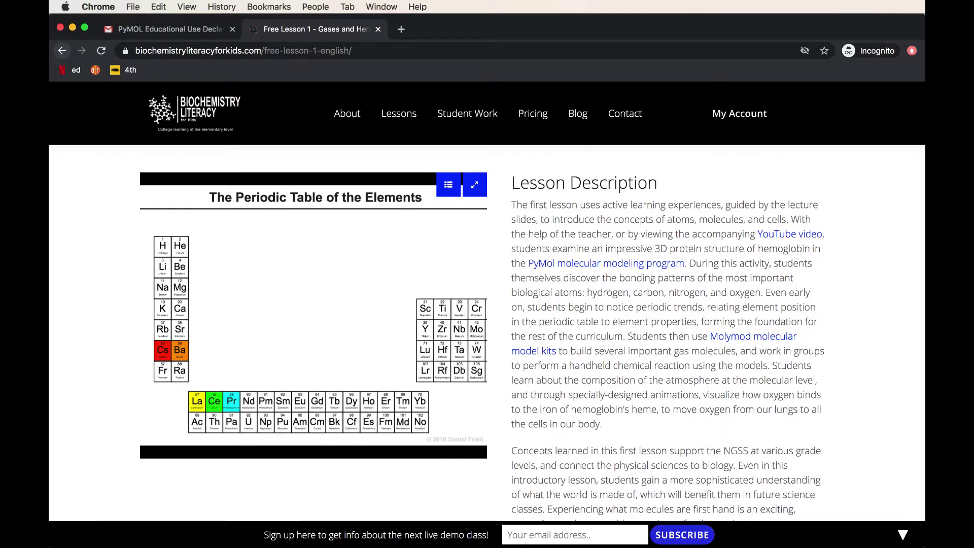
scroll(544, 323, "down", 3)
scroll(544, 323, "down", 10)
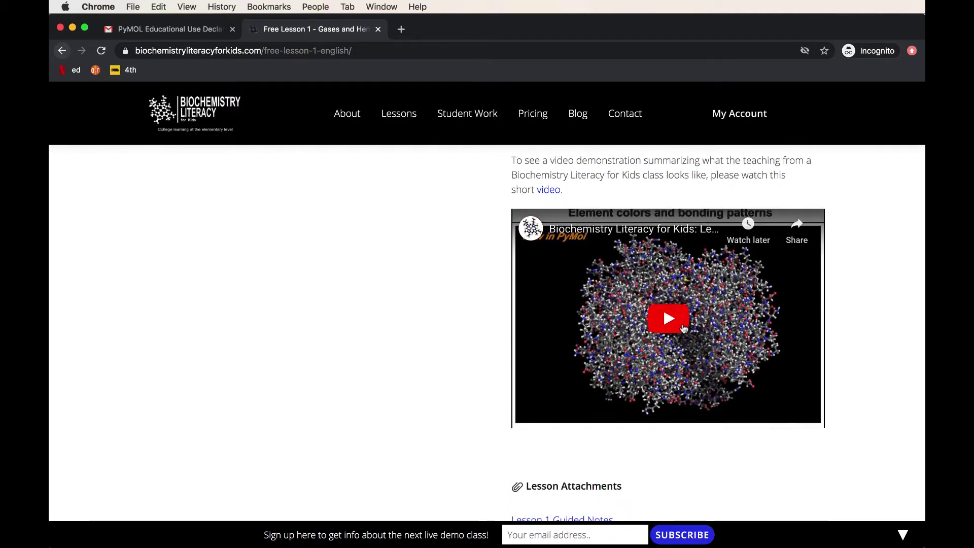
scroll(683, 329, "down", 8)
scroll(683, 329, "down", 1)
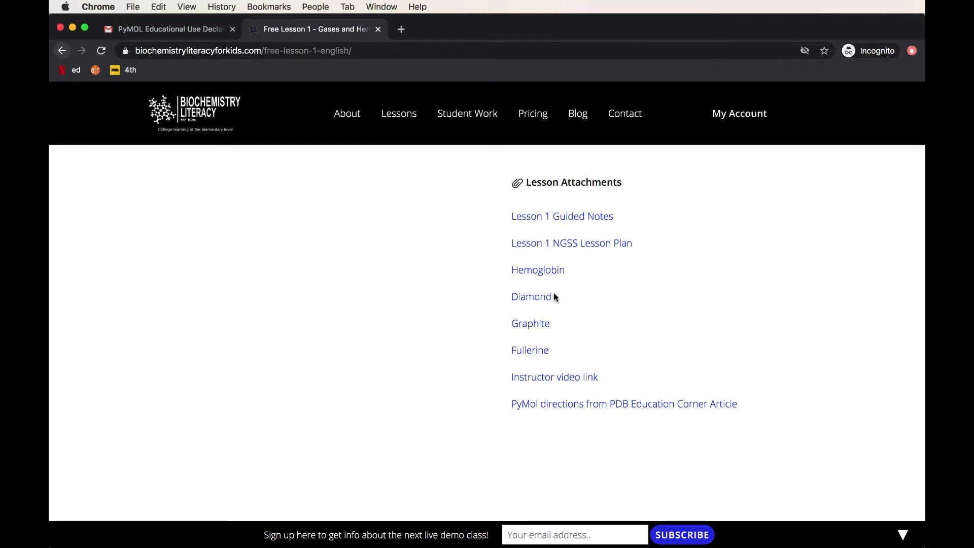
left_click(548, 272)
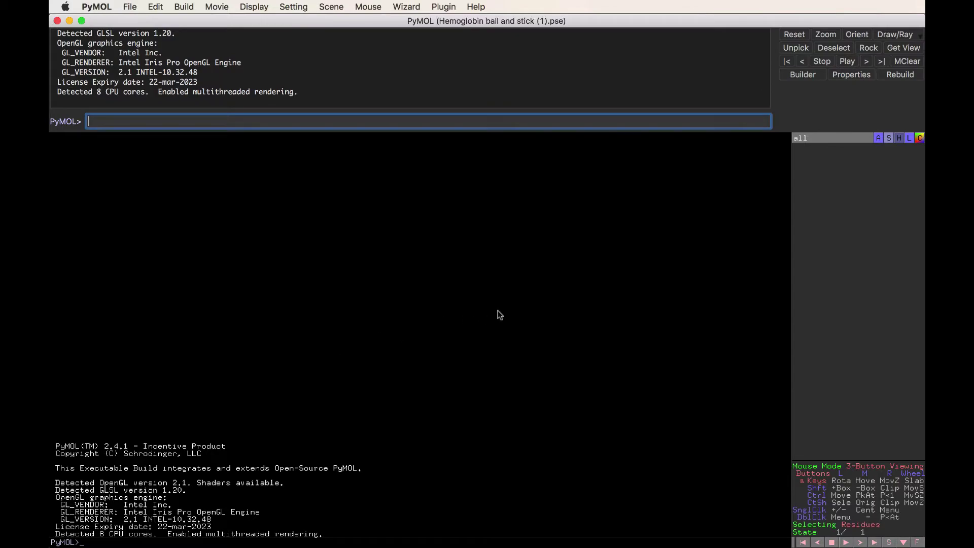
Step: Rotate the hemoglobin slightly, then reload the Hemoglobin ball and stick session via File > Open
mouse_move(459, 333)
left_mouse_down()
mouse_move(499, 335)
mouse_move(450, 339)
left_mouse_up()
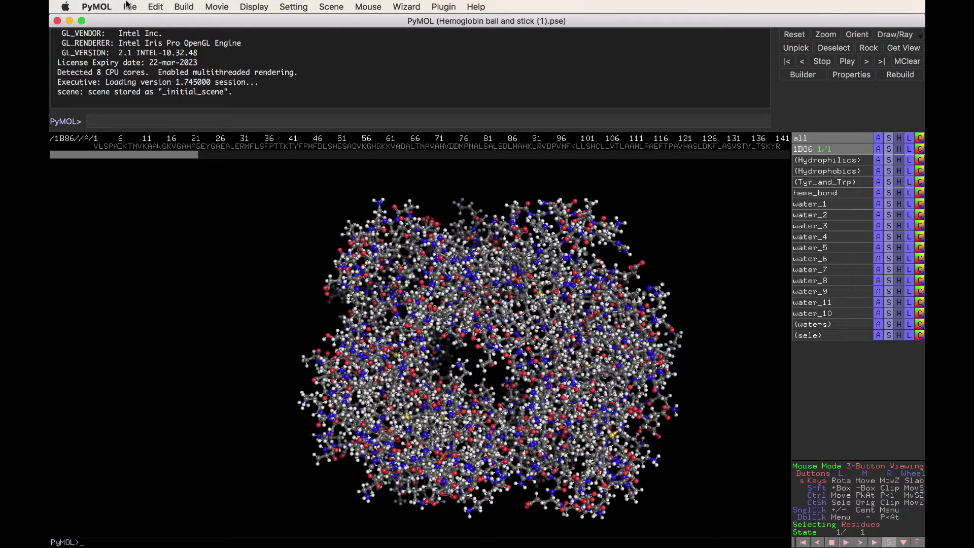
left_click(128, 6)
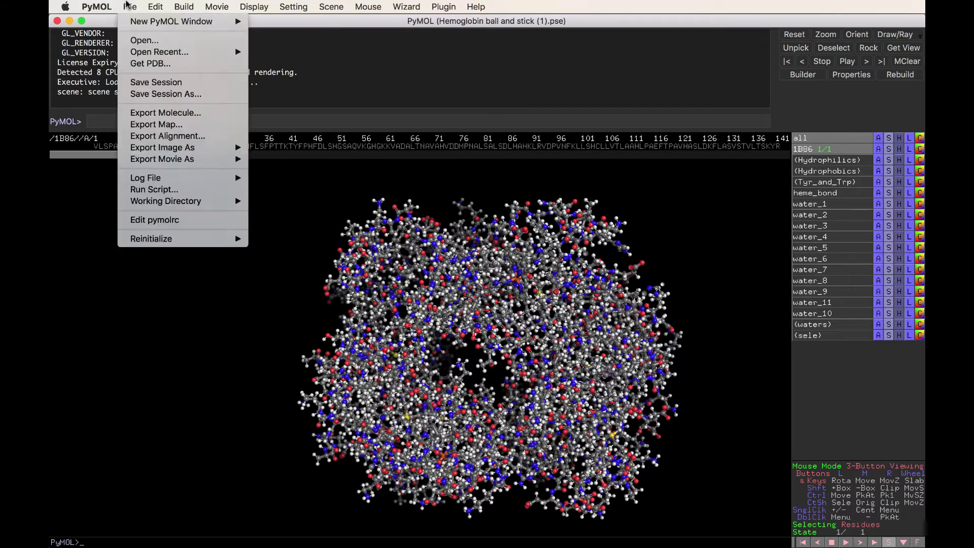
left_click(144, 41)
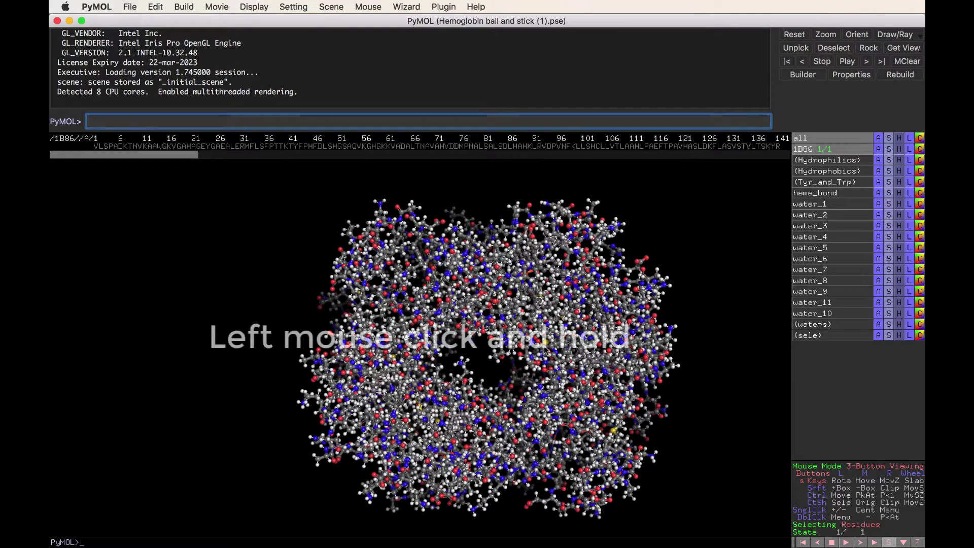
Step: Rotate the 1B86 hemoglobin ball-and-stick model to view it from a new angle
left_click_drag(488, 355, 344, 348)
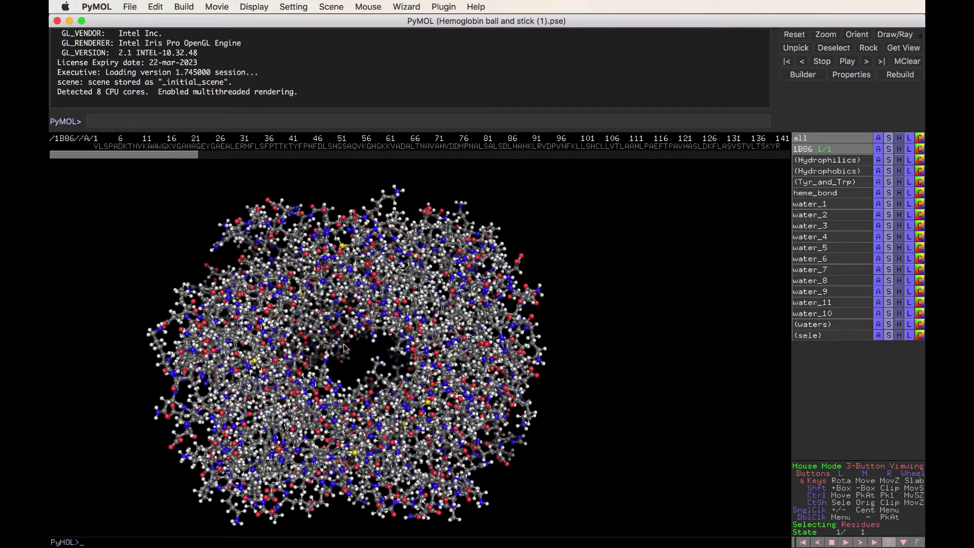
Step: Zoom in and out, shift the hemoglobin right, up and down, and rotate it back and forth
right_click_drag(343, 346, 285, 348)
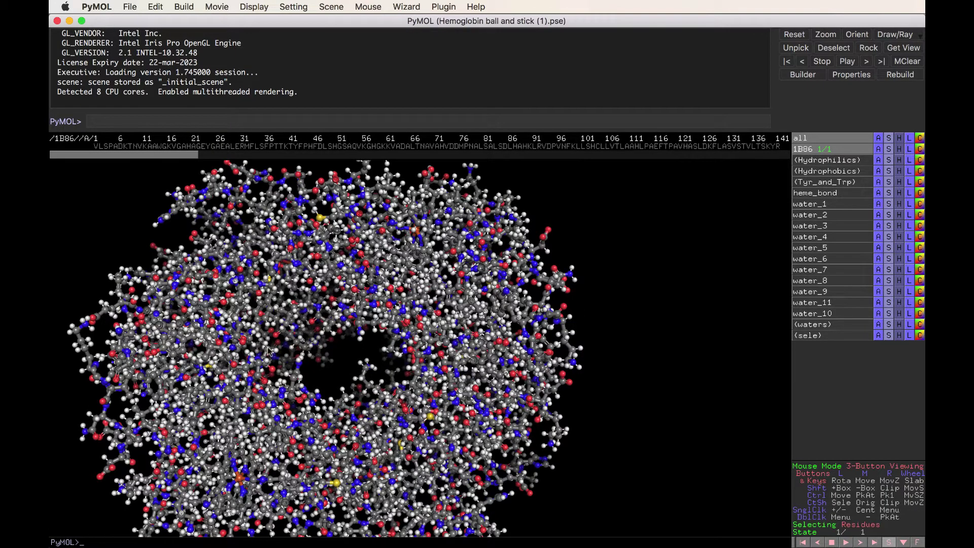
middle_click_drag(272, 351, 227, 346)
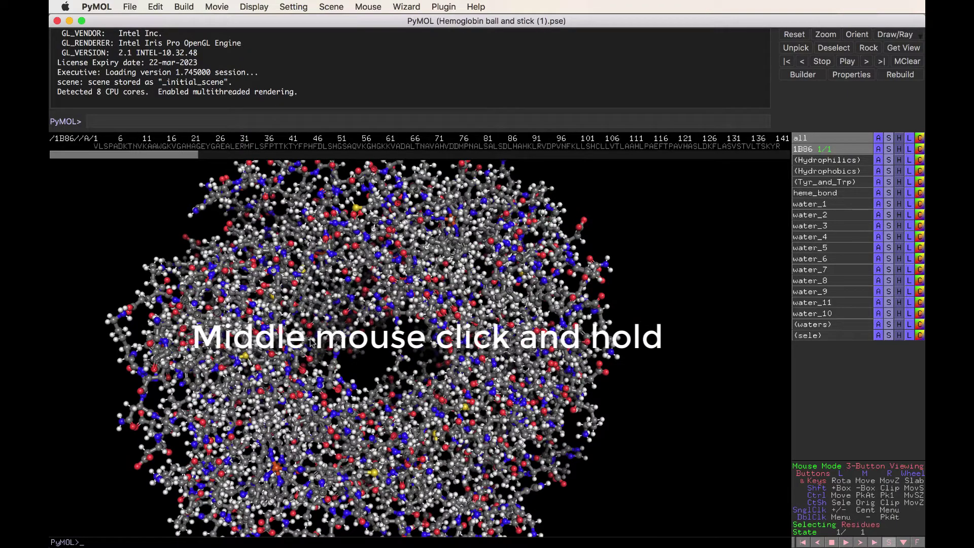
mouse_move(312, 340)
middle_mouse_down()
mouse_move(284, 327)
mouse_move(327, 338)
middle_mouse_up()
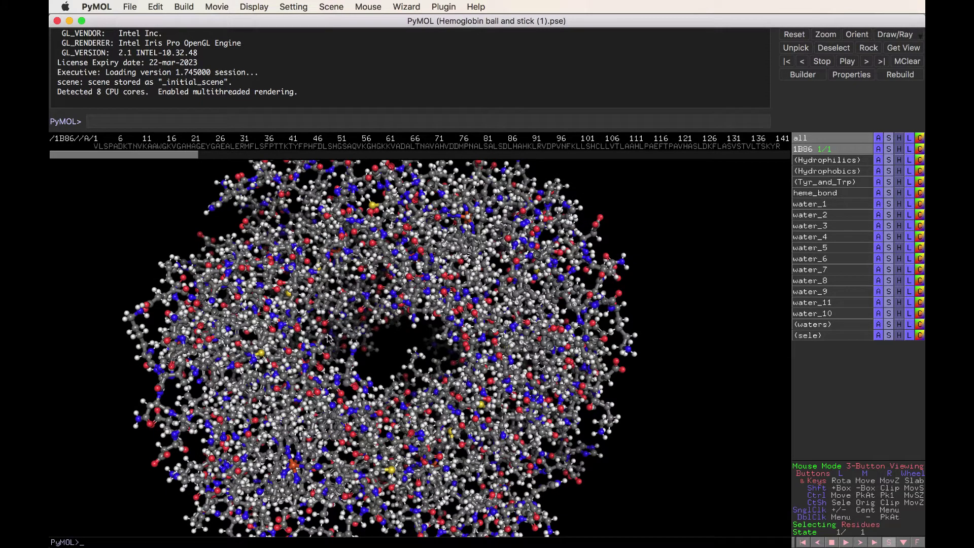
mouse_move(327, 339)
left_mouse_down()
mouse_move(380, 341)
mouse_move(338, 323)
left_mouse_up()
middle_click_drag(339, 325, 365, 334)
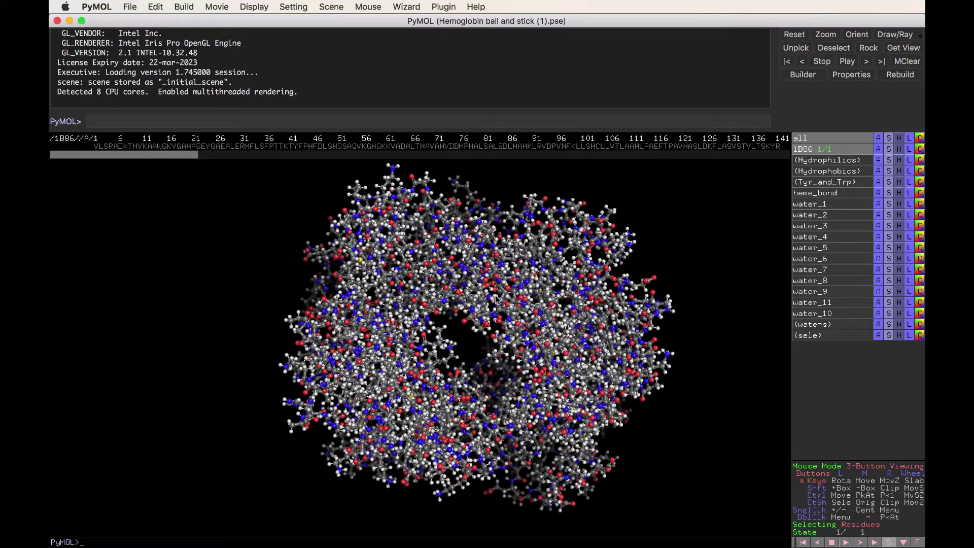
Step: Scroll back and forth to test slab clipping on the hemoglobin model
scroll(495, 298, "down", 5)
scroll(495, 299, "up", 5)
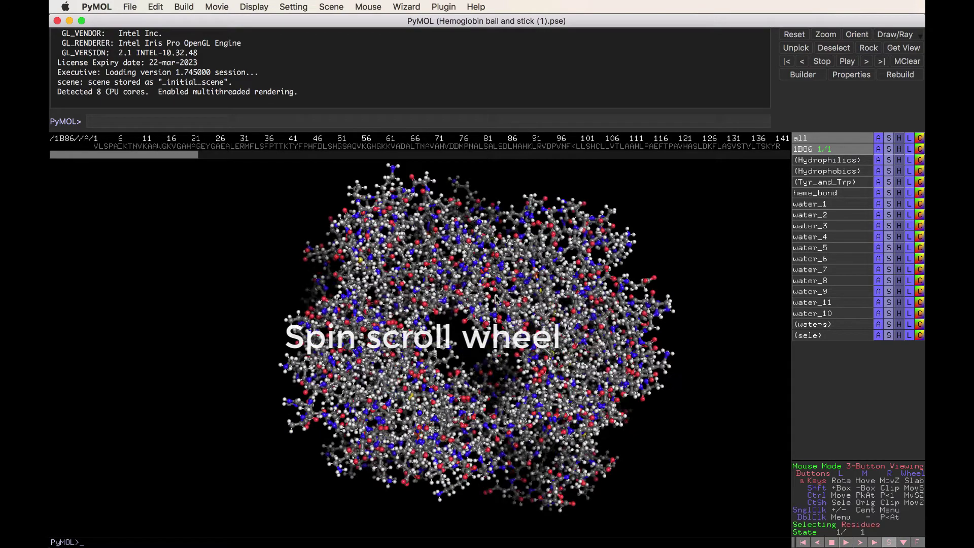
scroll(496, 298, "down", 5)
scroll(496, 298, "up", 5)
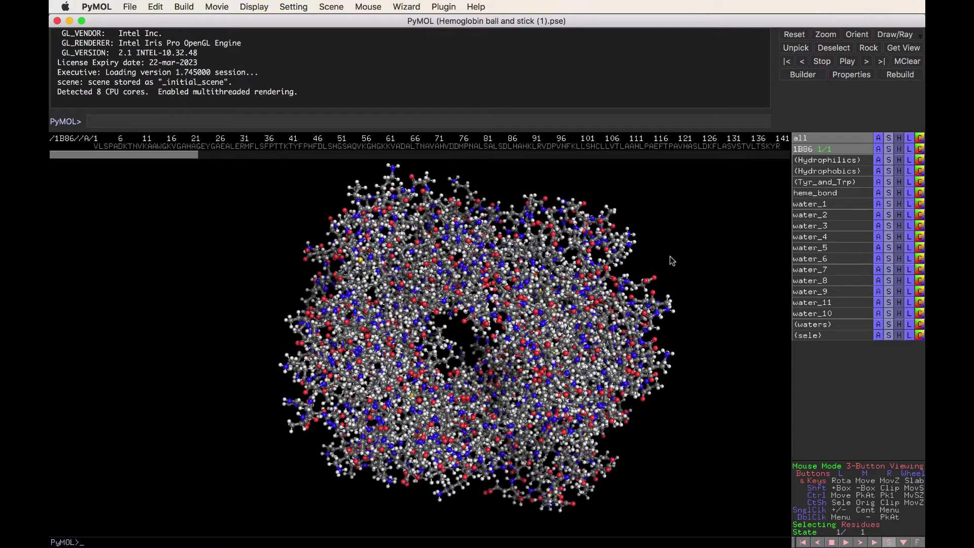
Step: Turn the hemoglobin about its vertical axis and zoom in sharply on its atoms
left_click_drag(416, 322, 393, 314)
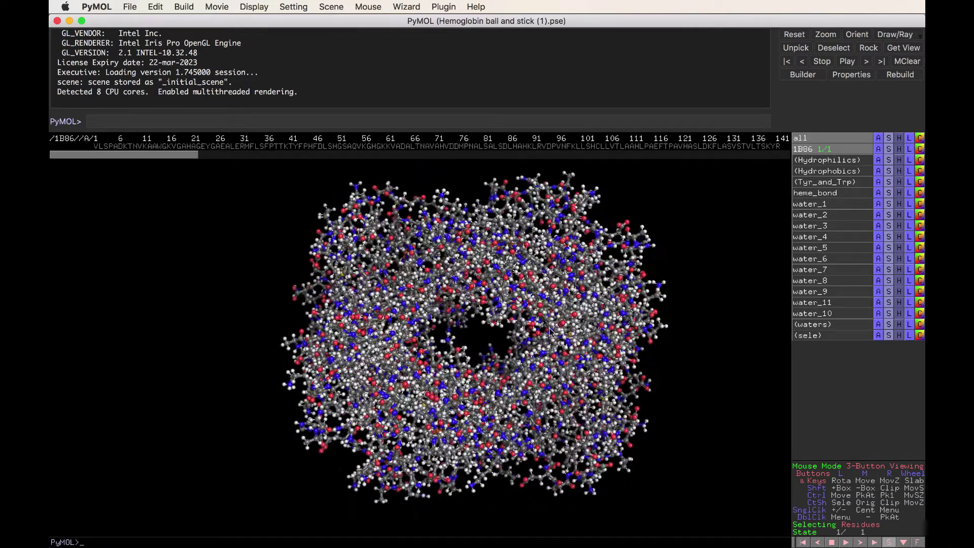
left_click_drag(579, 351, 557, 325)
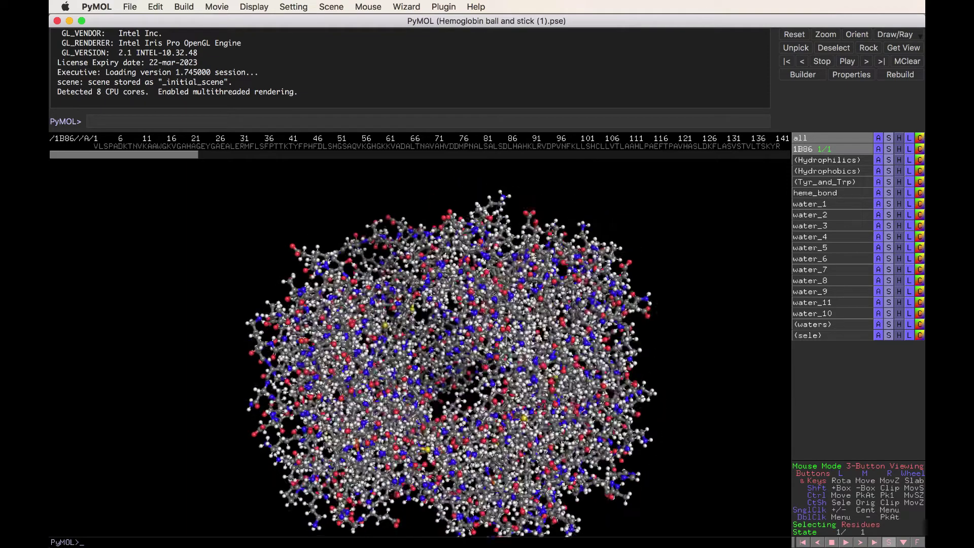
left_click_drag(508, 339, 514, 340)
right_click_drag(454, 324, 452, 366)
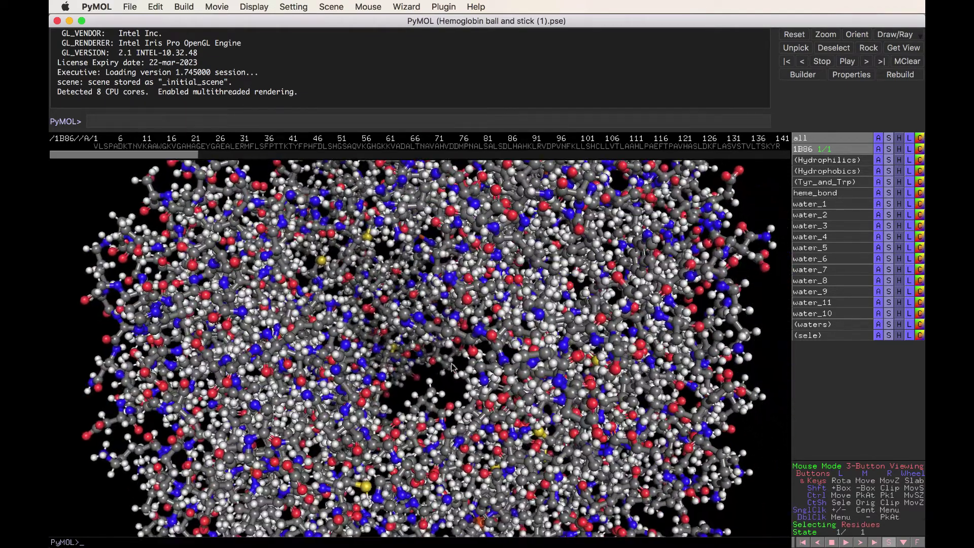
left_click_drag(456, 355, 477, 312)
Step: Zoom in and shift the hemoglobin so the heme iron atom sits at the centre
scroll(464, 310, "up", 5)
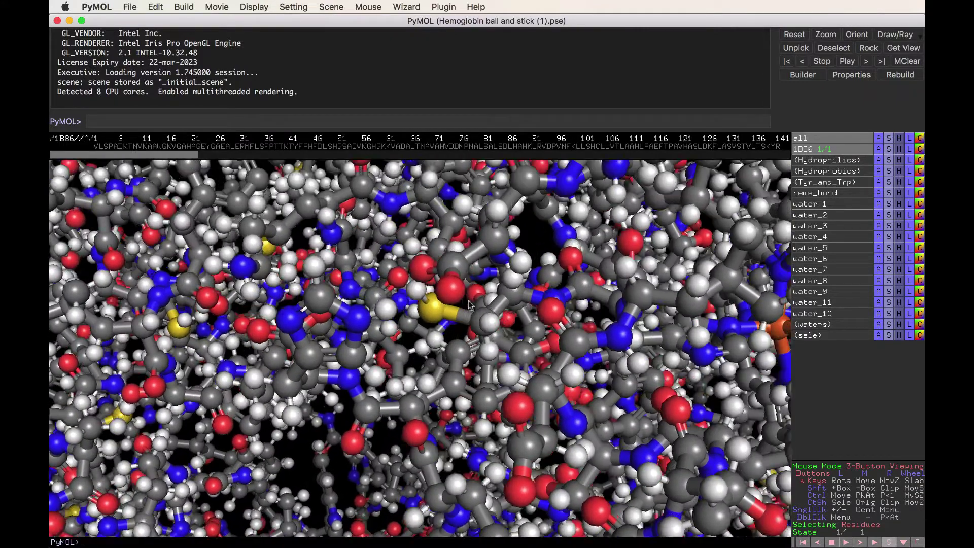
left_click_drag(468, 305, 431, 341)
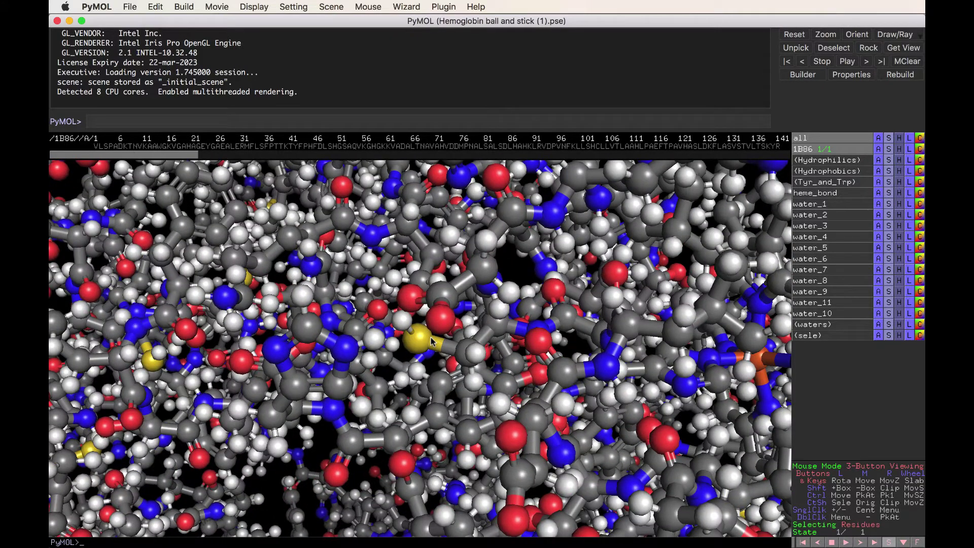
scroll(431, 341, "down", 5)
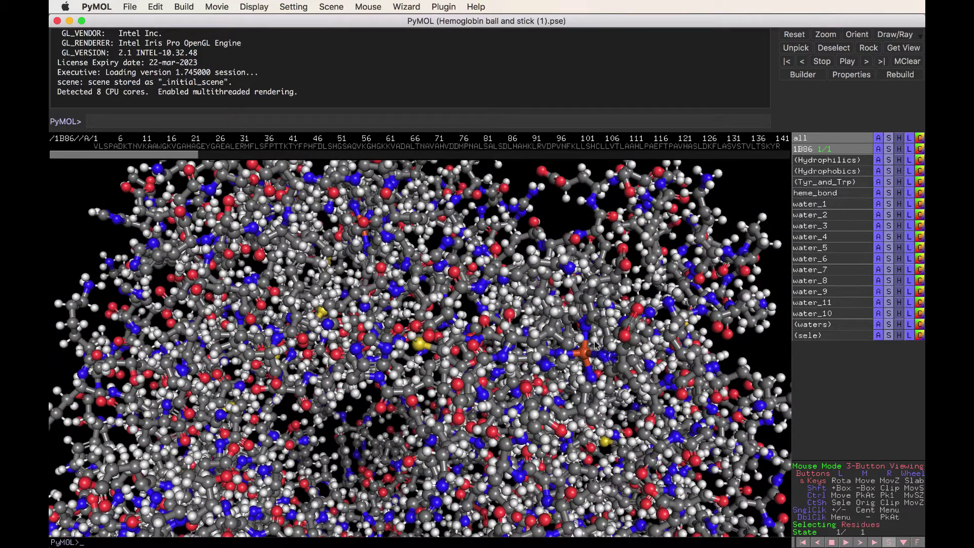
middle_click_drag(596, 345, 472, 329)
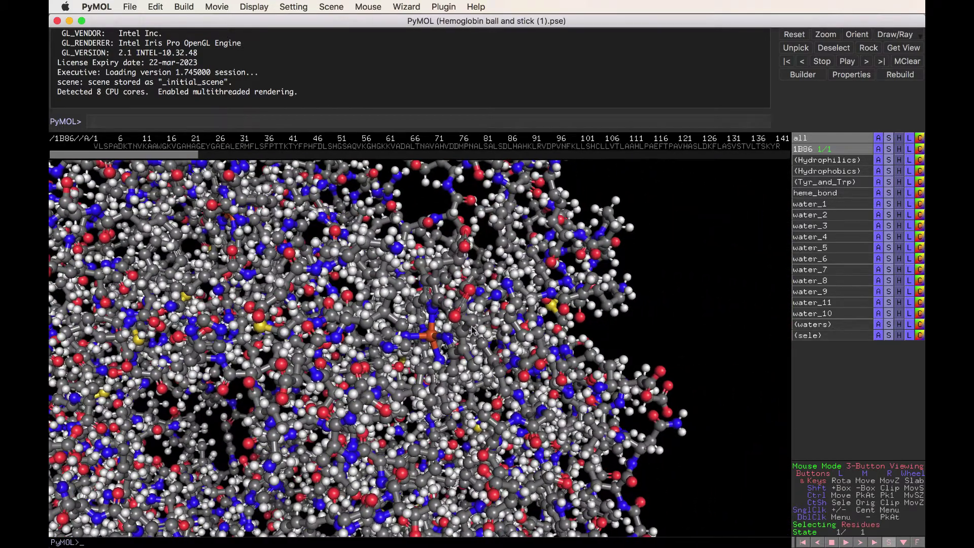
right_click_drag(450, 286, 485, 326)
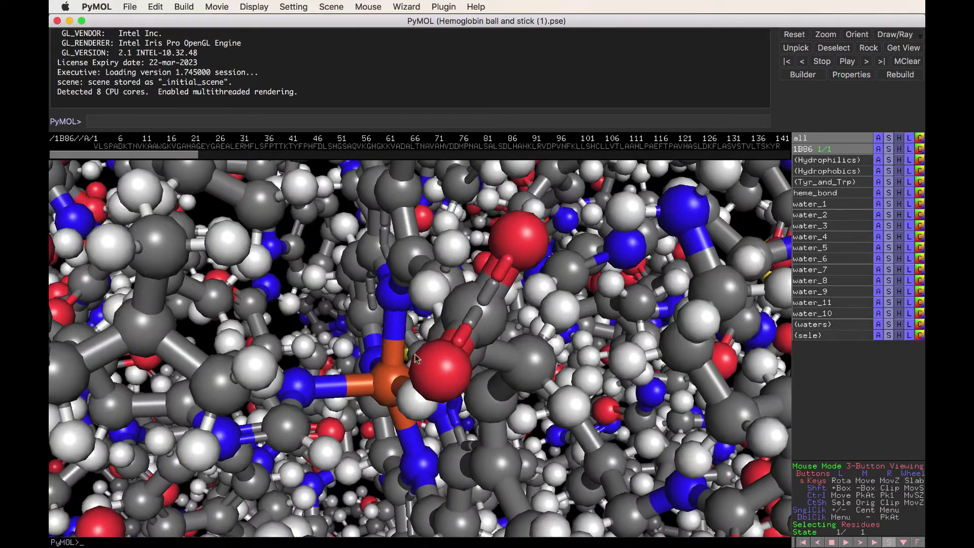
middle_click_drag(410, 361, 354, 372)
Step: Spin the molecule in-plane around the heme iron atom
left_click_drag(352, 372, 472, 374)
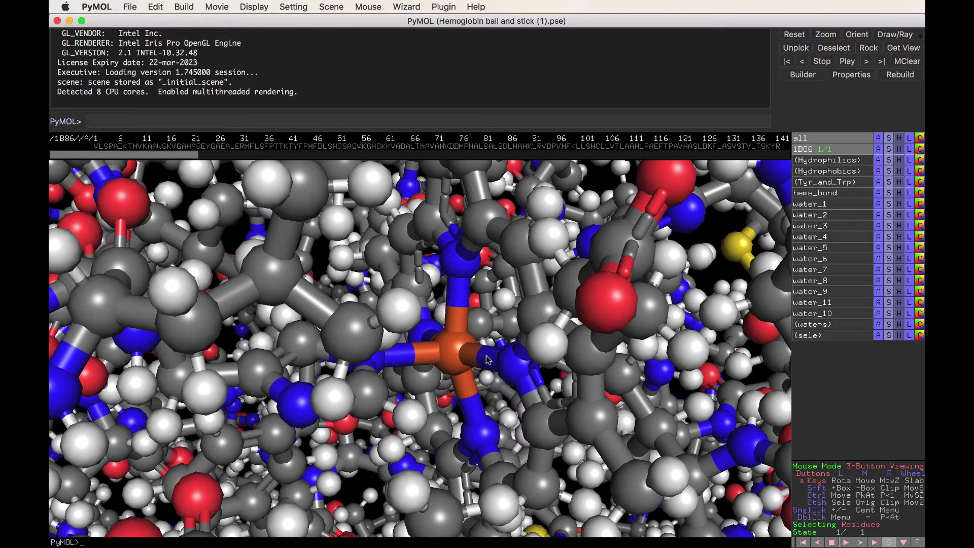
left_click_drag(717, 260, 428, 450)
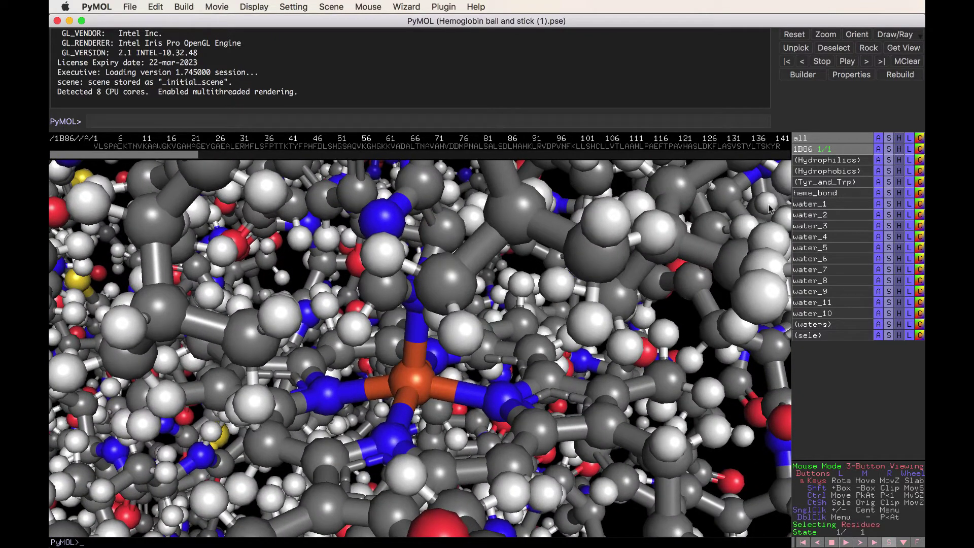
left_click_drag(770, 208, 711, 384)
left_click_drag(769, 212, 718, 423)
left_click_drag(784, 188, 740, 361)
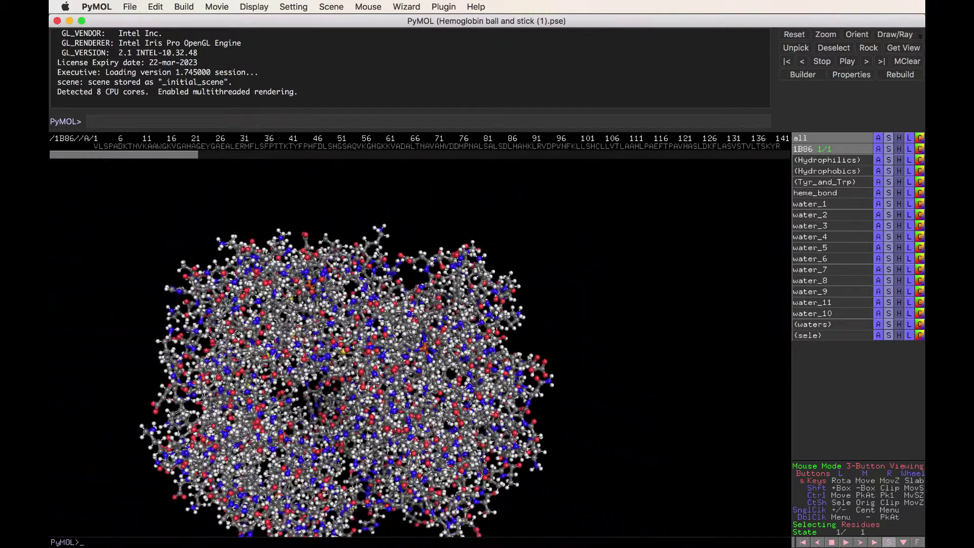
Step: Recentre the whole hemoglobin molecule and rotate it to a new angle
middle_click_drag(395, 386, 534, 369)
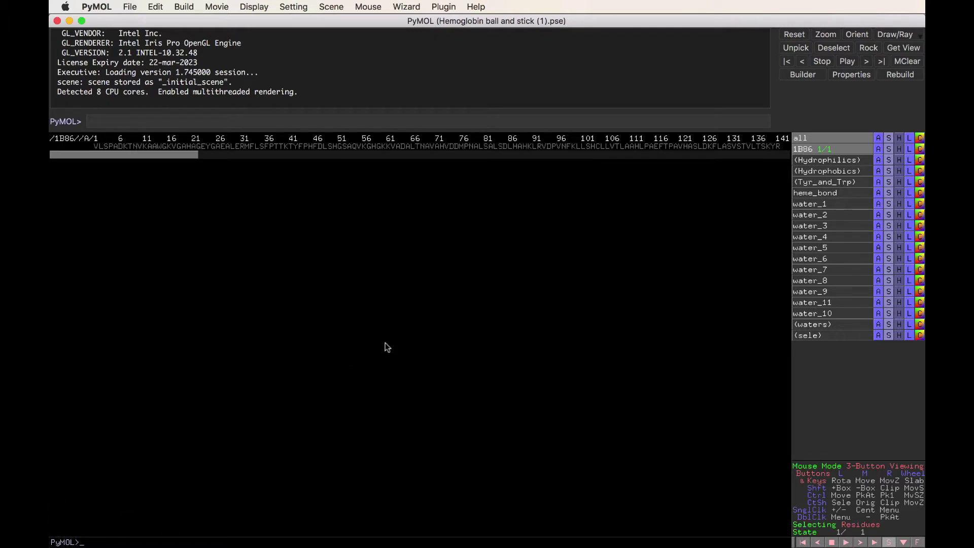
left_click(826, 34)
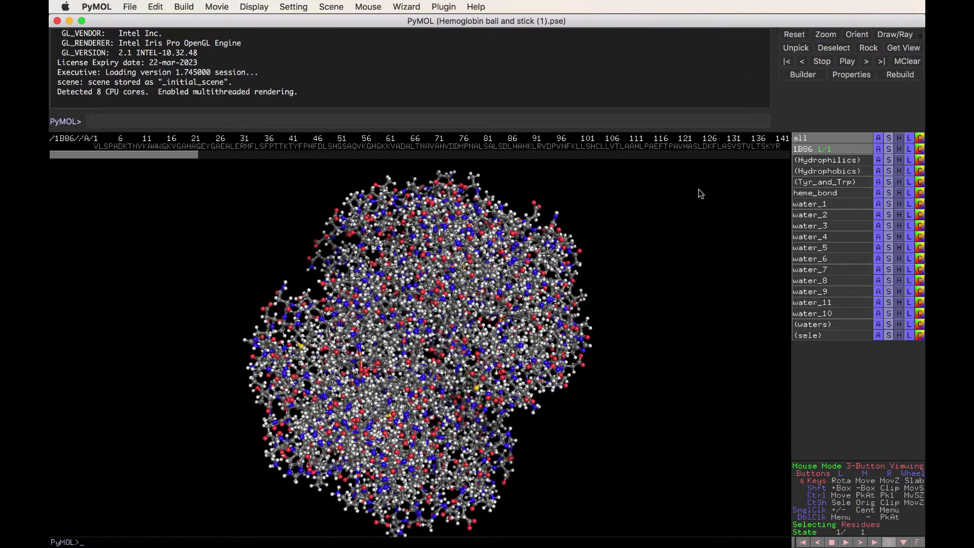
left_click_drag(615, 248, 406, 285)
left_click_drag(440, 394, 428, 305)
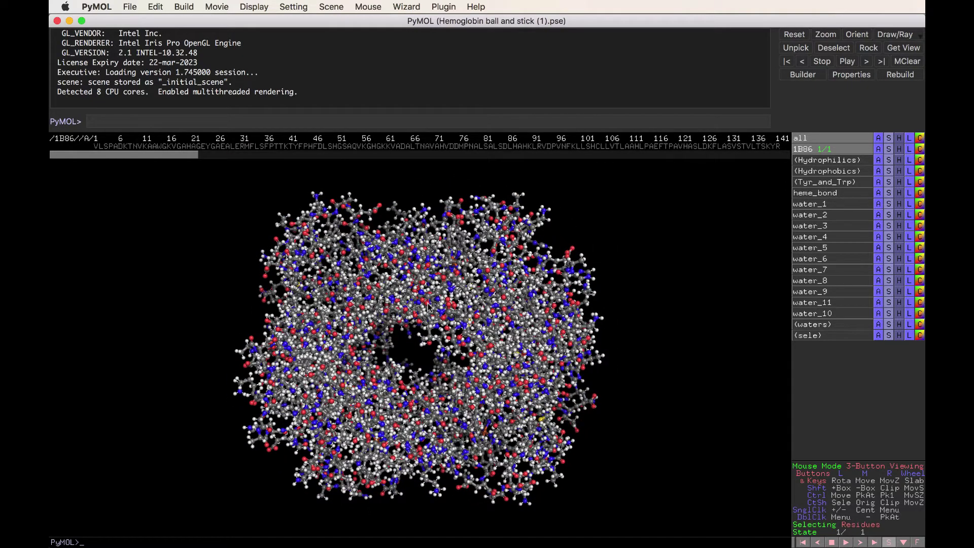
left_click_drag(391, 297, 406, 297)
Step: Clip the front of the model to look inside, turn it, and open the File menu
scroll(406, 296, "down", 5)
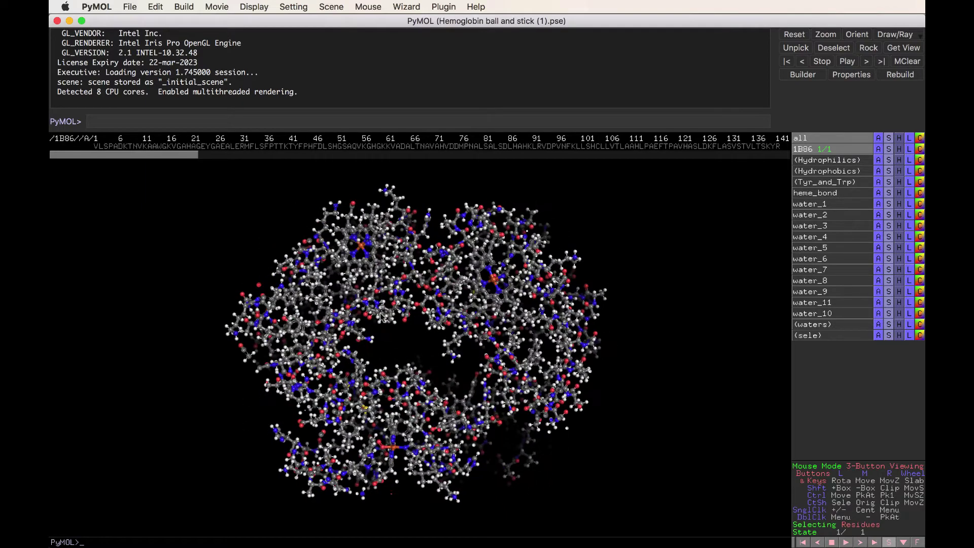
left_click_drag(378, 318, 481, 387)
left_click(129, 7)
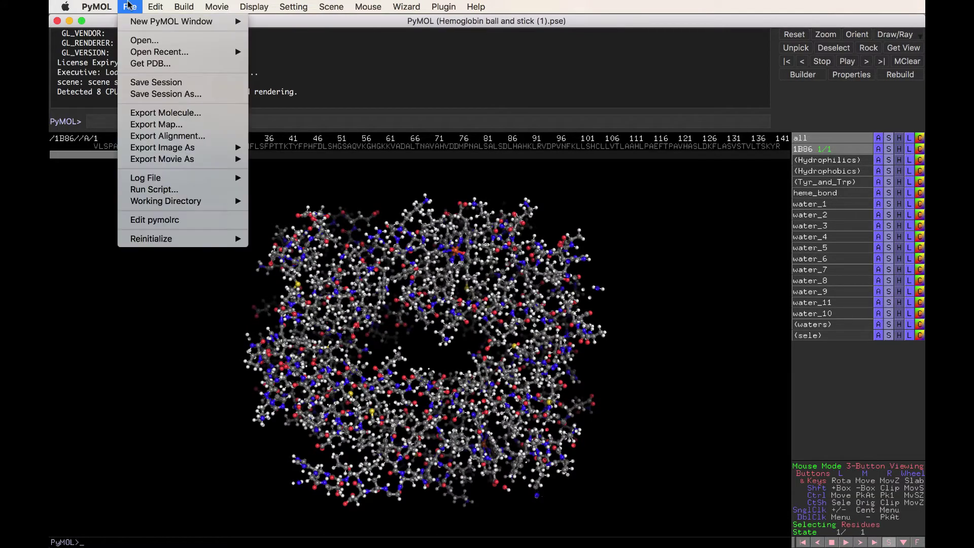
Step: Save the Hemoglobin session, then rotate and clip the model to a new orientation
left_click(165, 86)
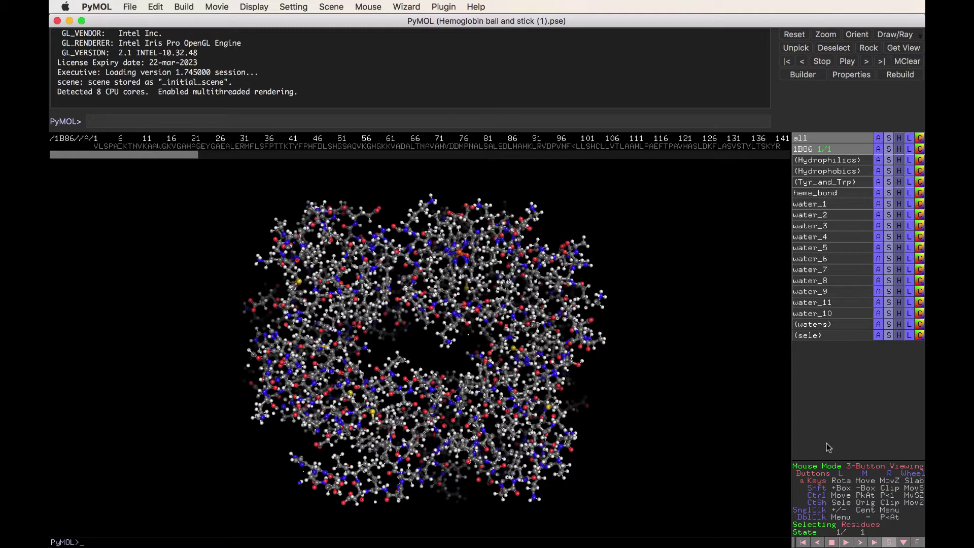
left_click_drag(495, 395, 464, 391)
scroll(469, 395, "down", 5)
scroll(469, 394, "up", 5)
left_click_drag(374, 288, 381, 299)
left_click_drag(528, 315, 531, 313)
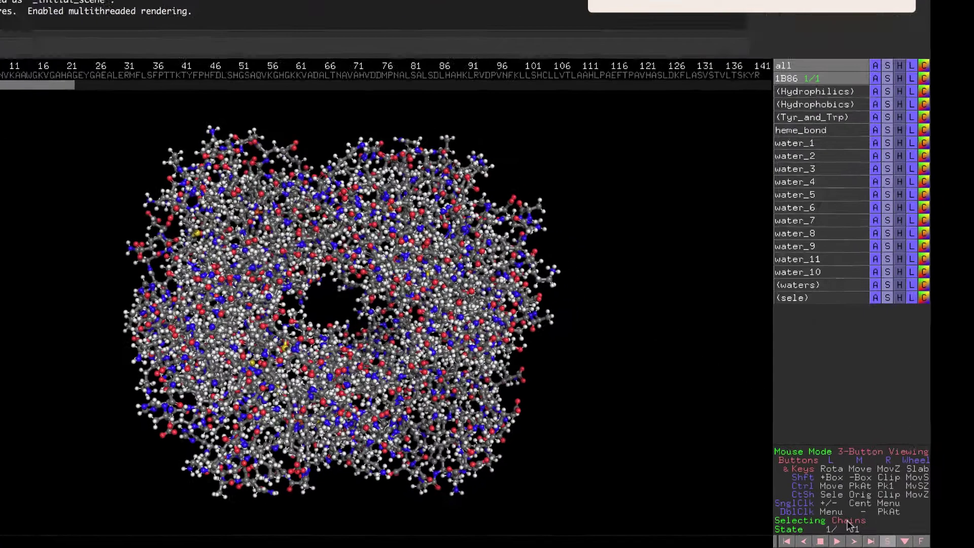
Step: Cycle the mouse Selecting mode until clicks select whole Molecules
left_click(856, 527)
left_click(854, 525)
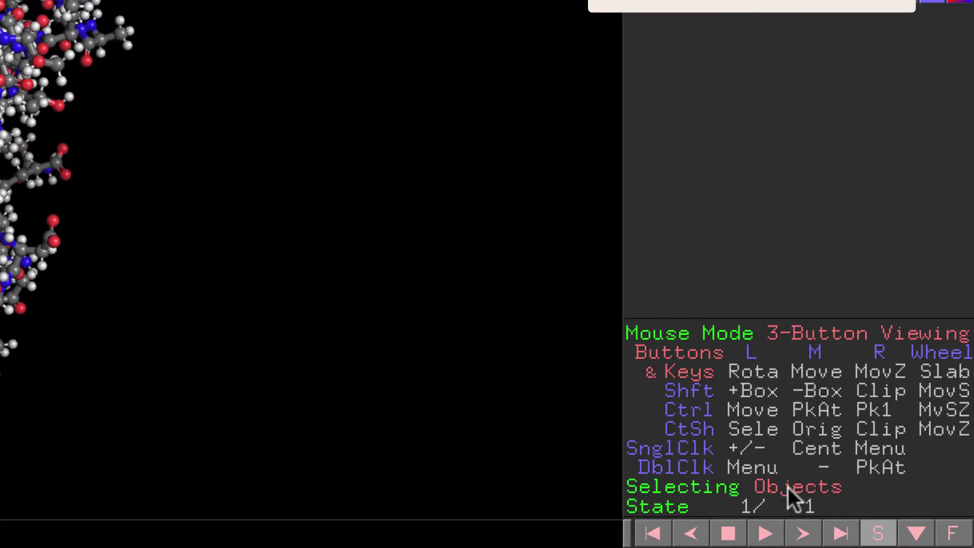
left_click(787, 488)
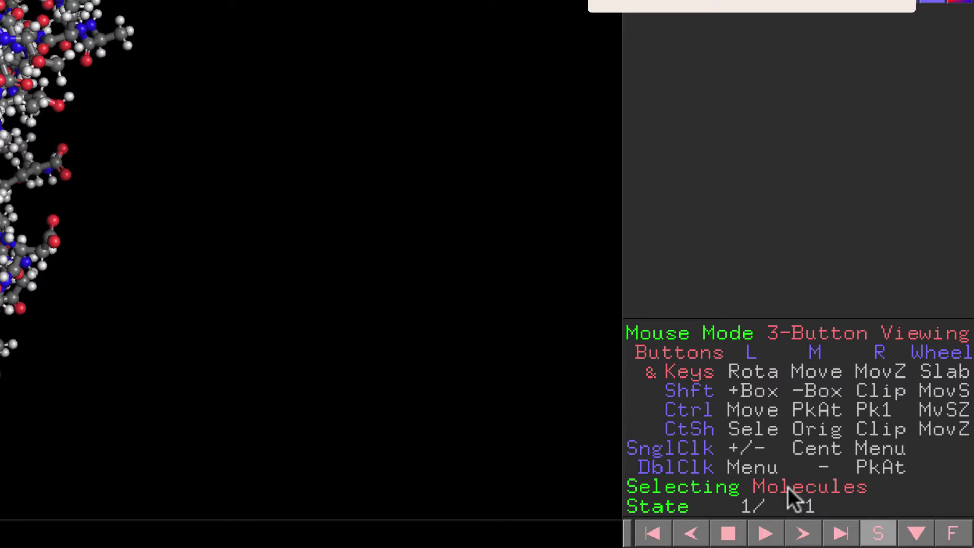
Step: Toggle between 3-Button Editing and Viewing modes, ending in Viewing mode
left_click(786, 335)
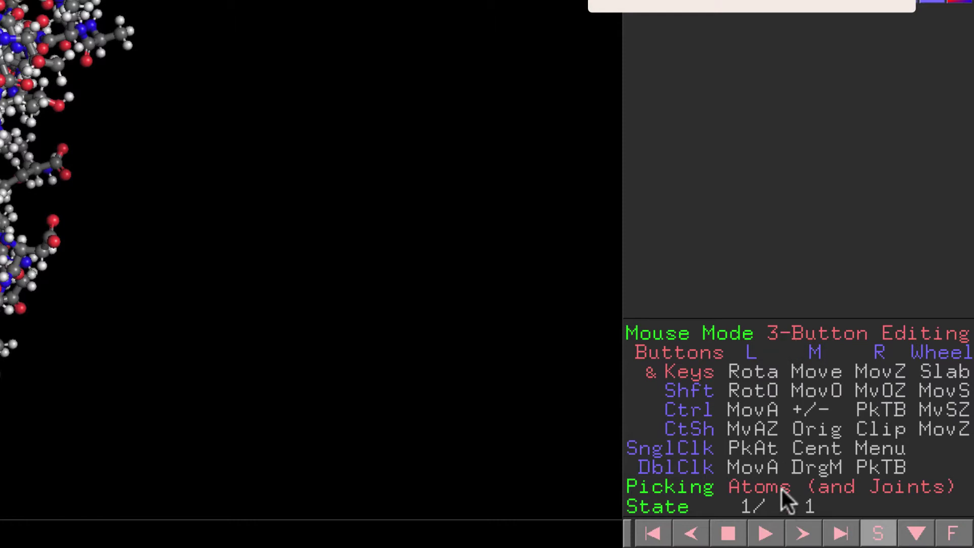
left_click(776, 337)
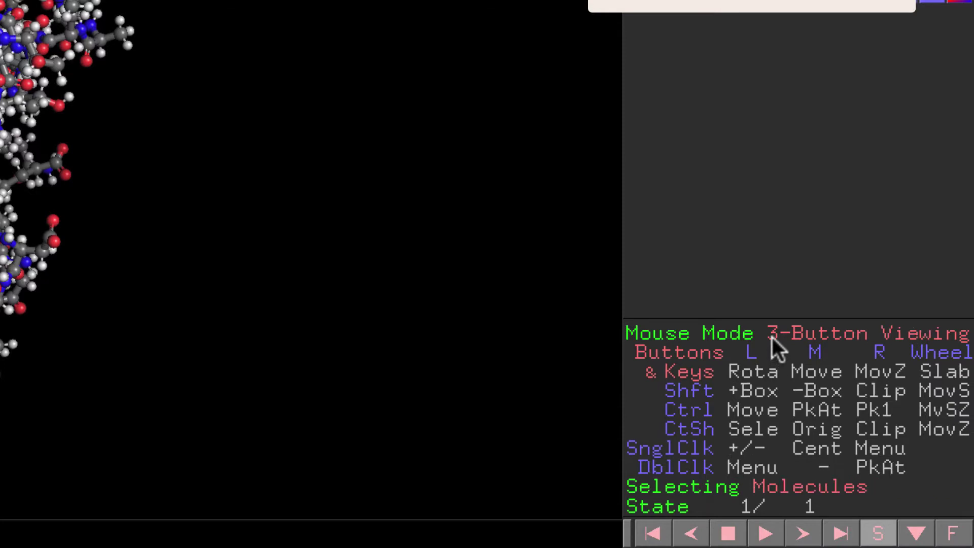
left_click(878, 337)
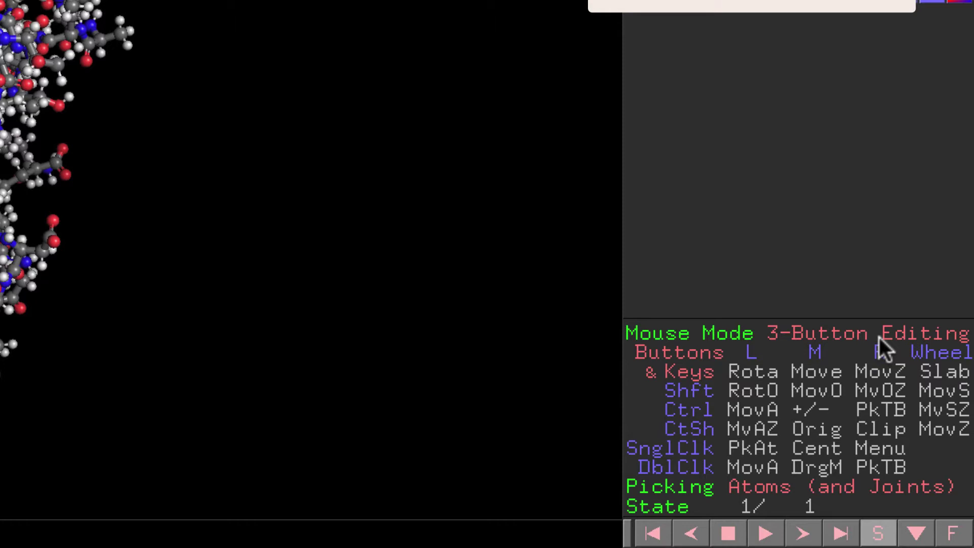
left_click(879, 337)
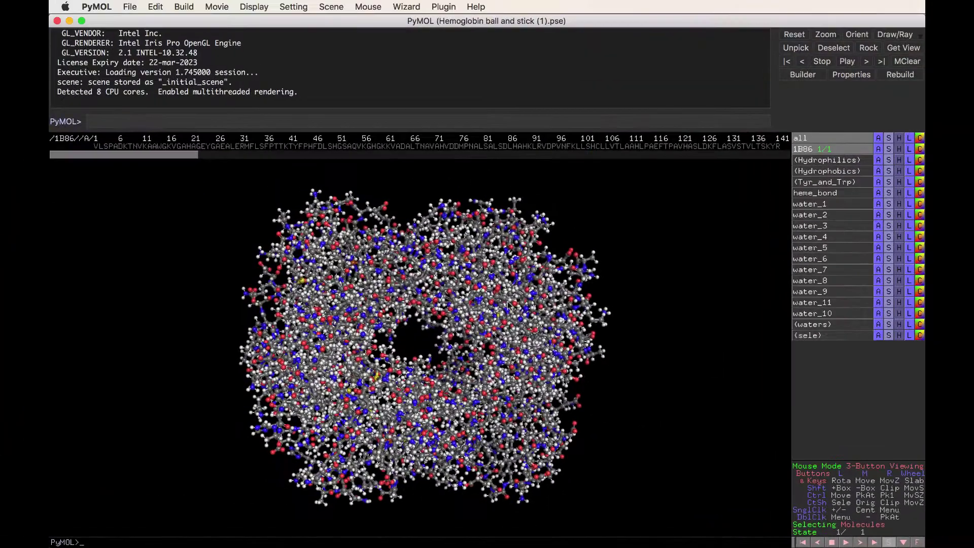
Step: Select all four hemoglobin chains in the viewer
left_click(508, 305)
left_click(343, 272)
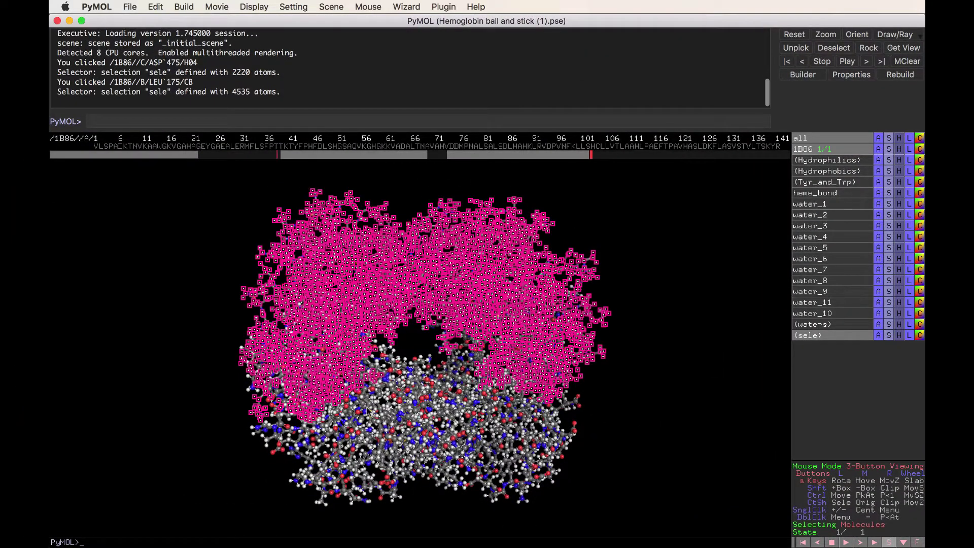
left_click(369, 433)
left_click(513, 437)
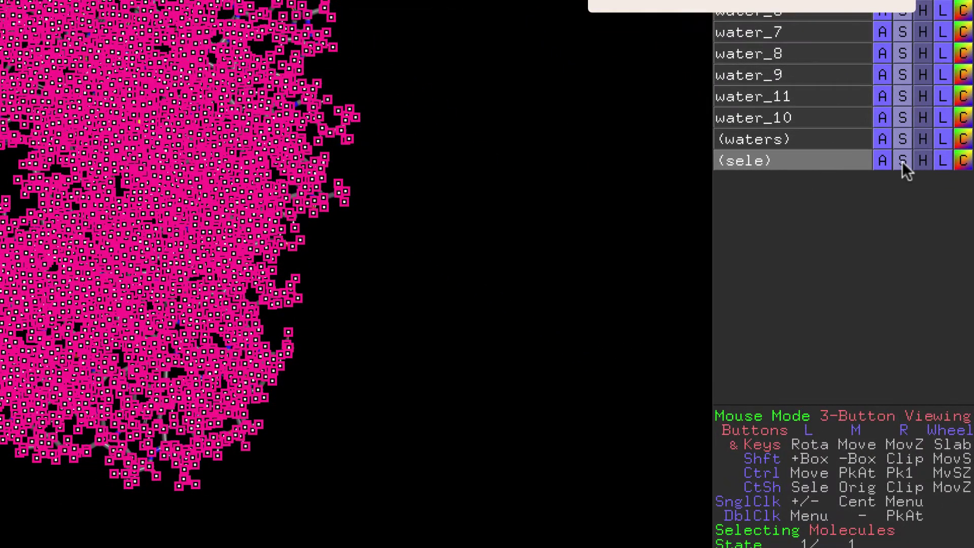
Step: Show the selected chains as a surface and clear the pink selection
left_click(903, 161)
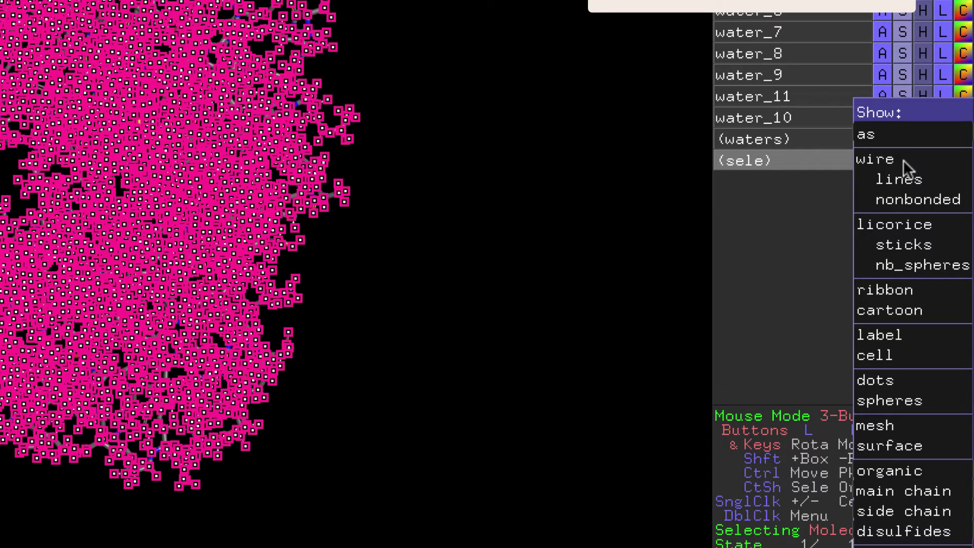
left_click(894, 447)
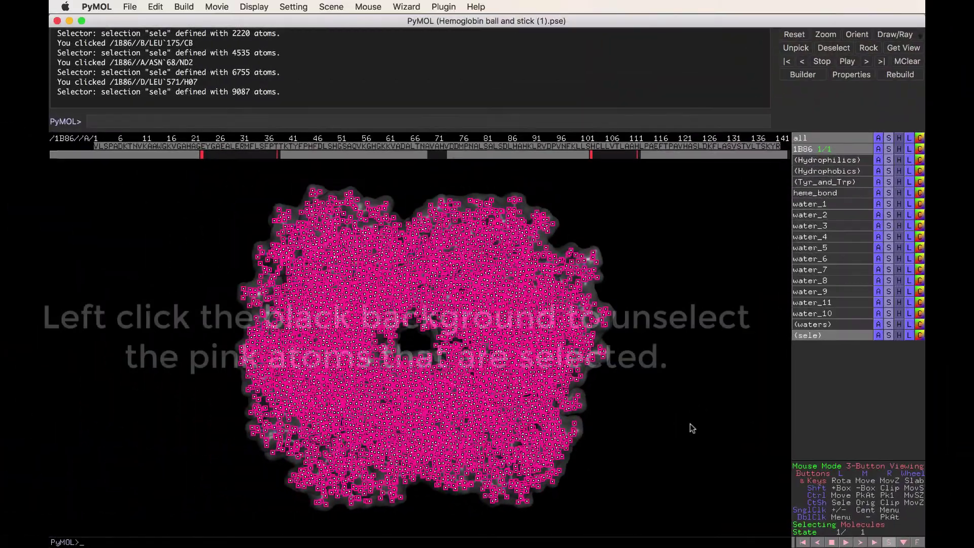
left_click(690, 424)
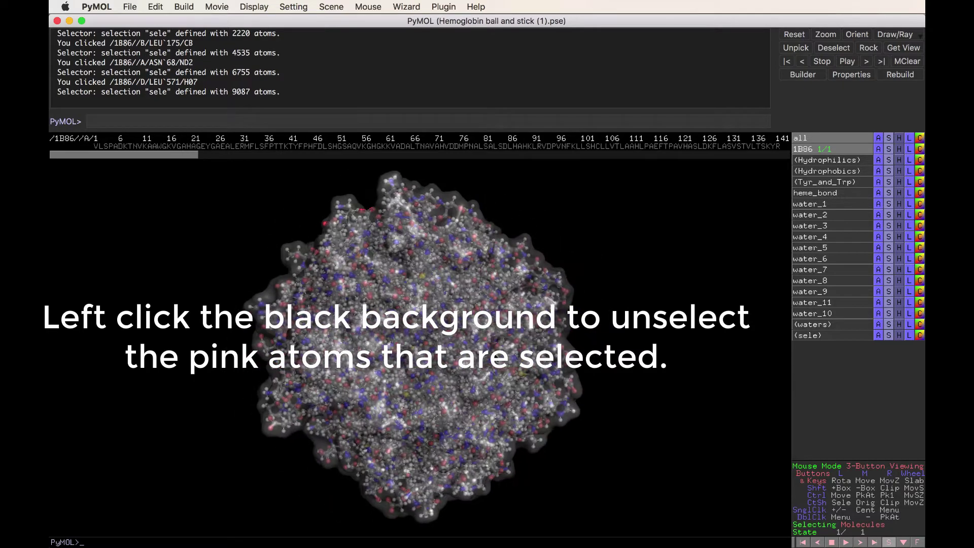
Step: Rotate the surfaced hemoglobin and zoom in toward its central cavity
left_click_drag(368, 347, 456, 311)
left_click_drag(379, 362, 370, 339)
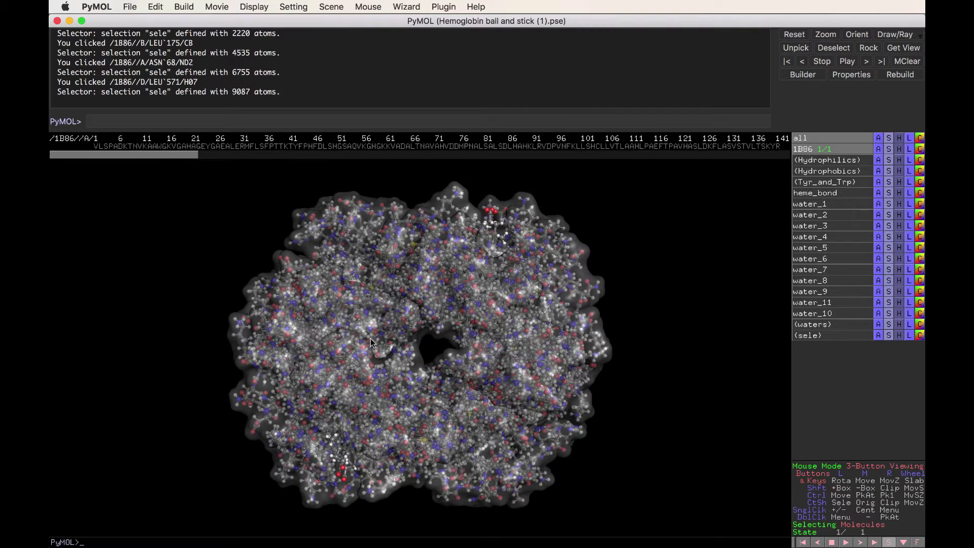
right_click_drag(371, 340, 440, 359)
mouse_move(440, 358)
left_mouse_down()
mouse_move(449, 315)
mouse_move(399, 359)
mouse_move(439, 366)
left_mouse_up()
right_click_drag(439, 366, 468, 257)
Step: Bring both heme groups into view and zoom in closely on one heme
left_click_drag(348, 271, 544, 364)
left_click_drag(617, 335, 467, 276)
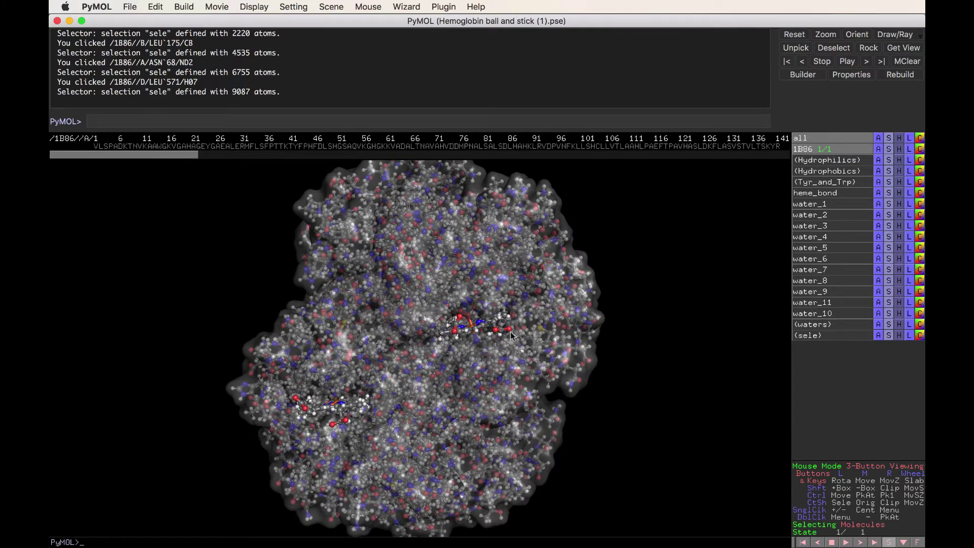
right_click_drag(512, 334, 569, 335)
middle_click_drag(569, 335, 562, 347)
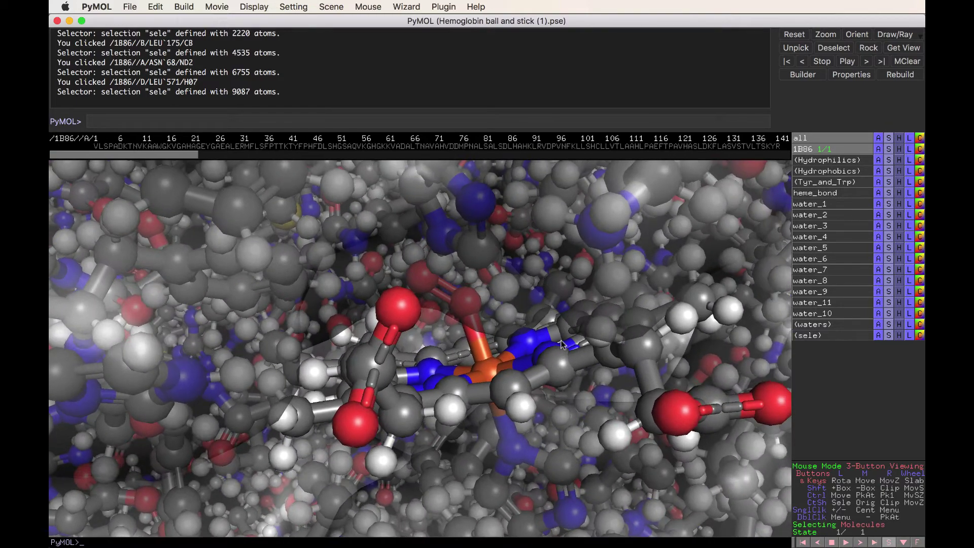
right_click_drag(562, 345, 563, 344)
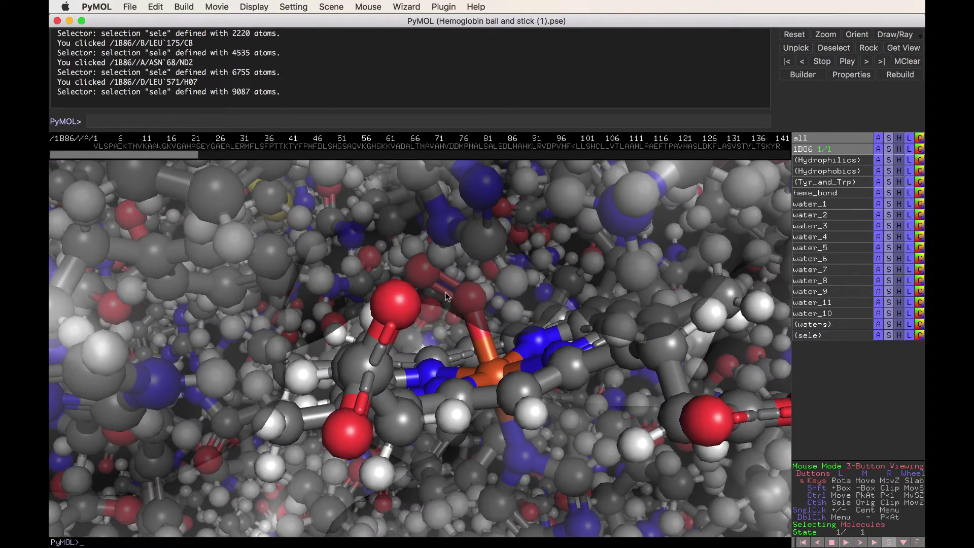
scroll(471, 301, "up", 5)
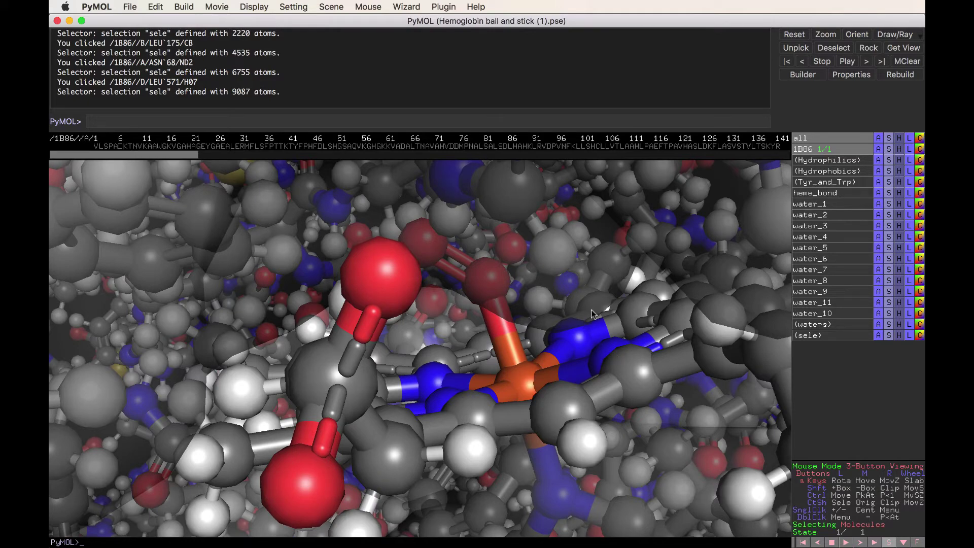
Step: Zoom out to the whole hemoglobin, reveal a second heme, and briefly select chain A
right_click_drag(586, 324, 593, 314)
right_click_drag(512, 331, 514, 328)
left_click_drag(587, 221, 405, 312)
right_click_drag(421, 317, 399, 283)
left_click_drag(397, 283, 456, 303)
middle_click_drag(455, 302, 454, 285)
left_click_drag(453, 283, 462, 332)
left_click_drag(450, 292, 421, 361)
left_click(421, 361)
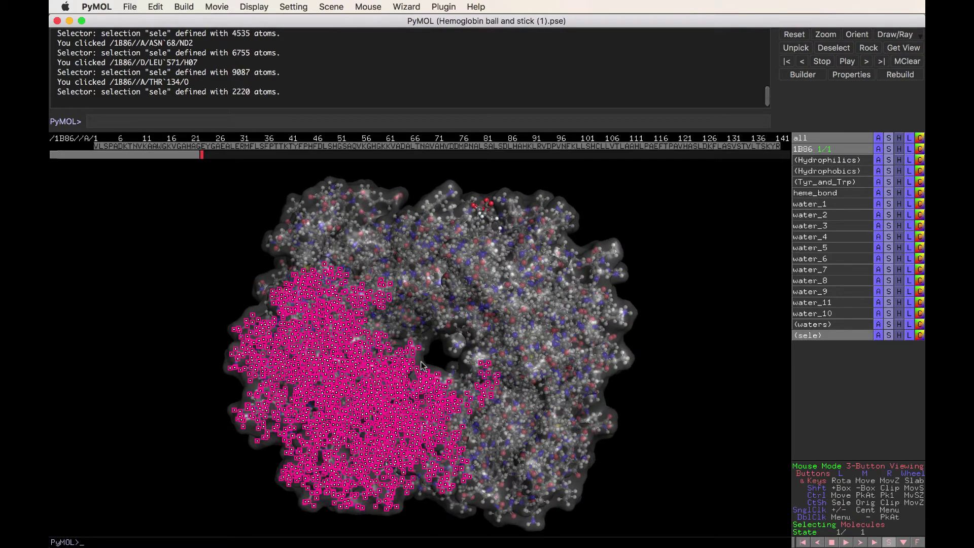
left_click(653, 356)
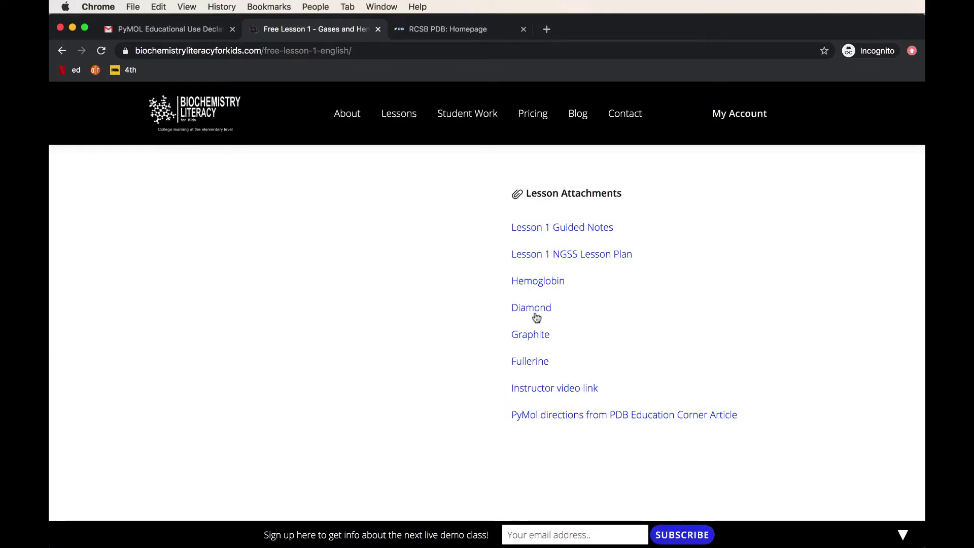
Step: Open the downloaded Diamond white bonds (2).pse session and rotate the diamond lattice
left_click(535, 313)
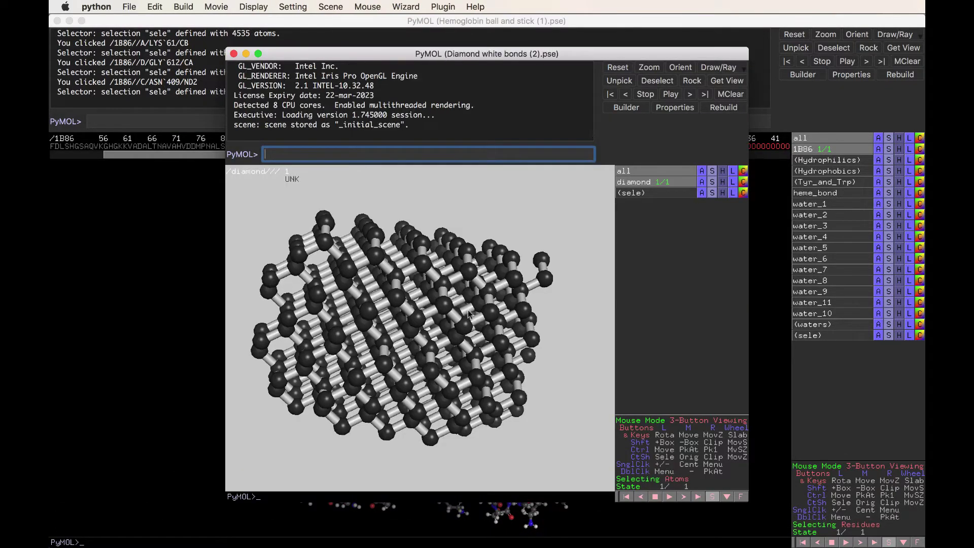
left_click_drag(419, 344, 440, 340)
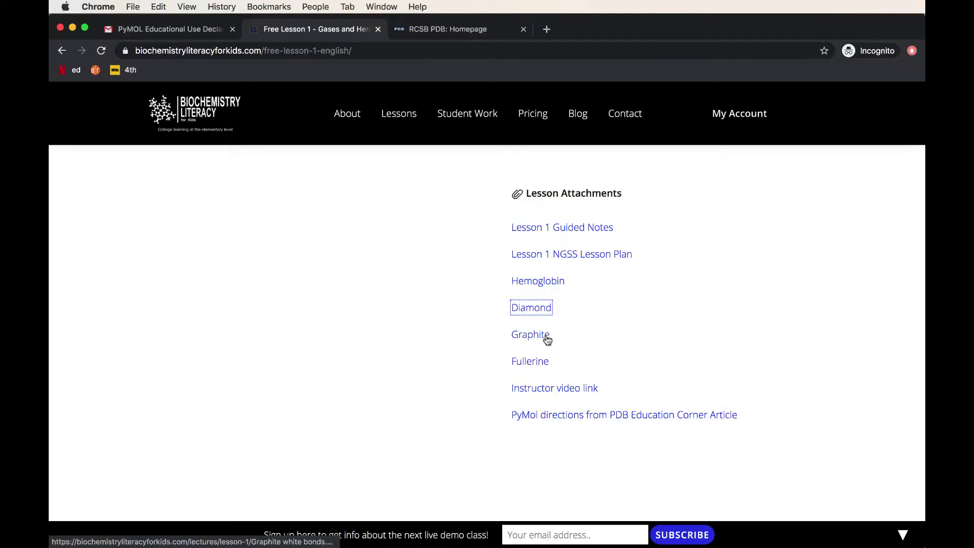
Step: Download and open the Graphite session, then rotate it to reveal the four stacked carbon layers
left_click(547, 338)
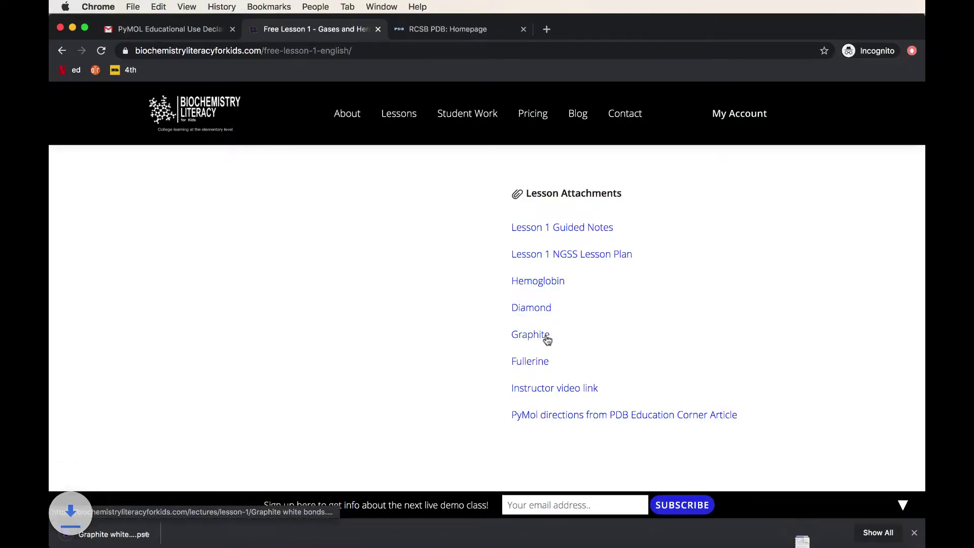
left_click(93, 536)
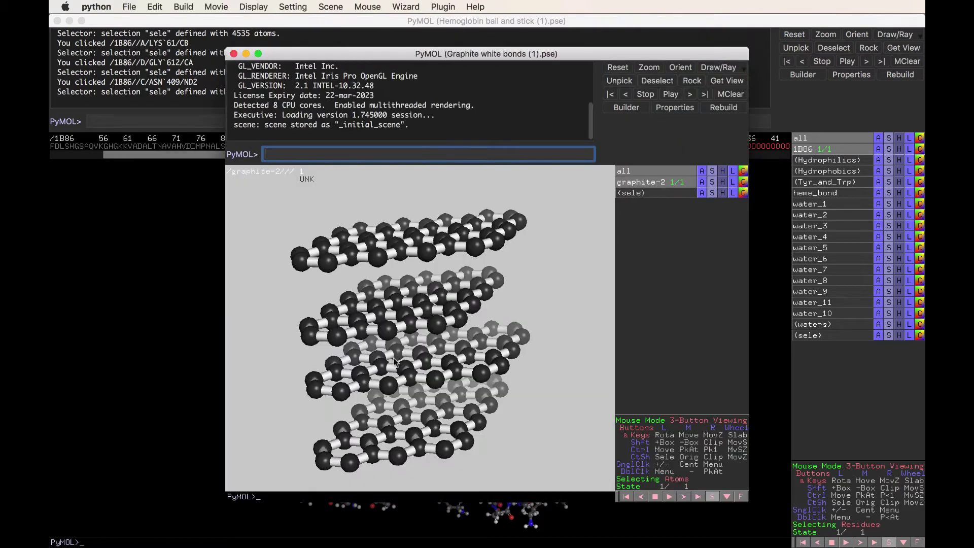
left_click_drag(388, 364, 387, 423)
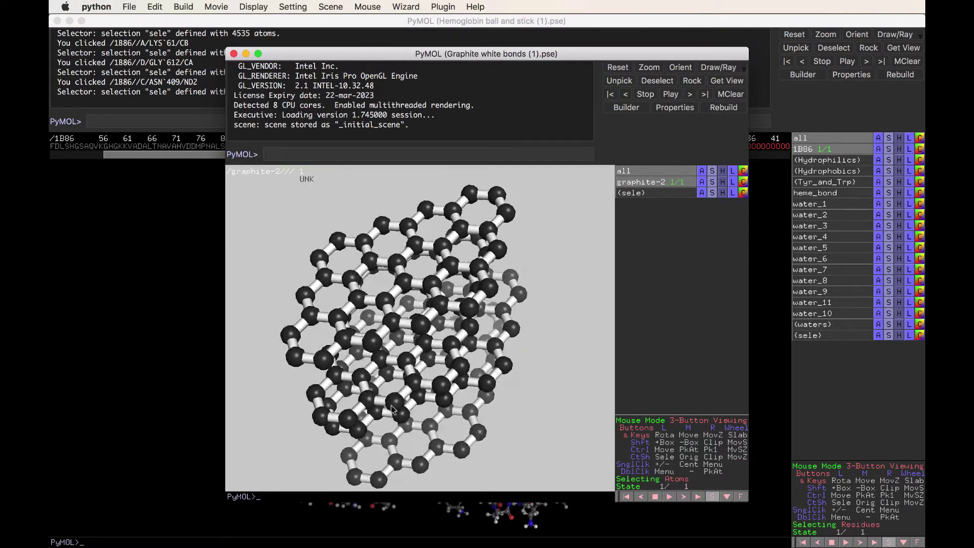
left_click_drag(394, 406, 449, 373)
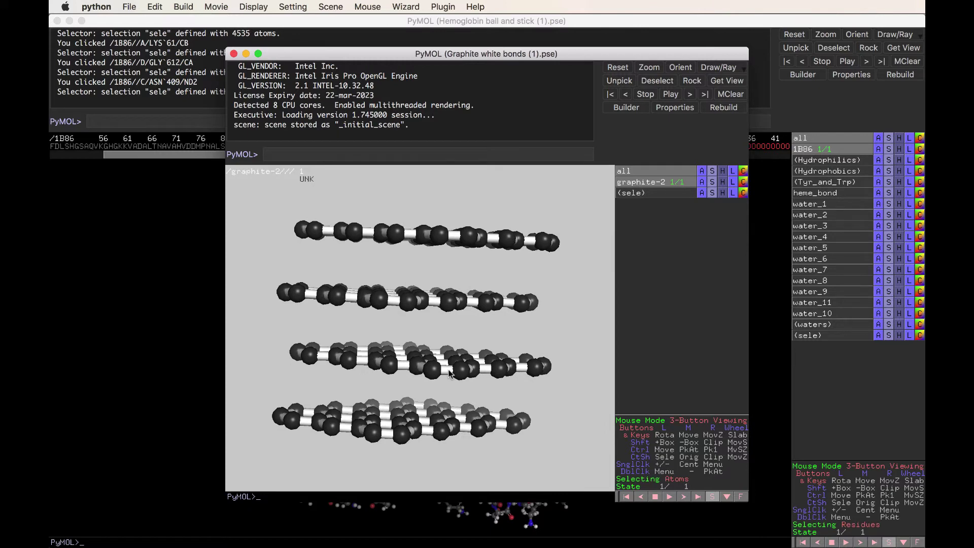
left_click_drag(450, 374, 450, 351)
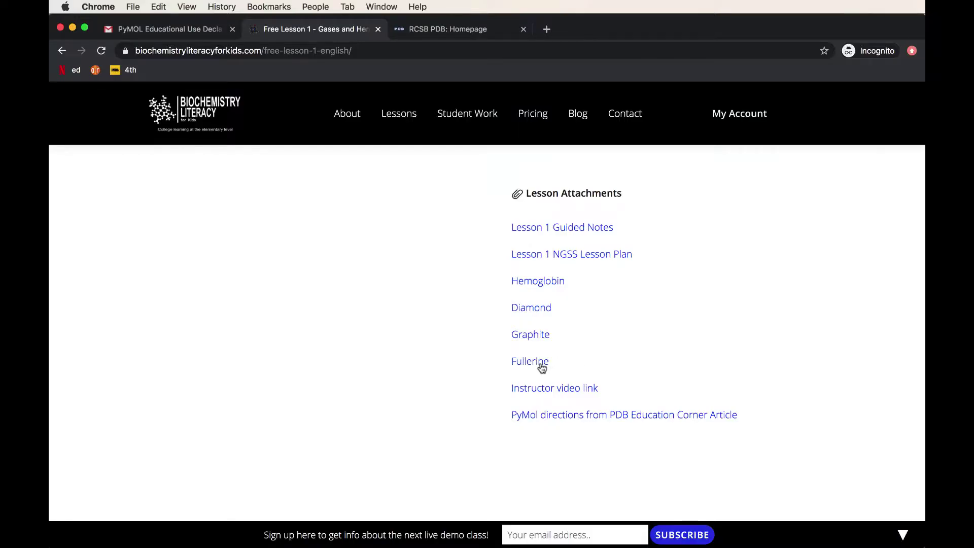
Step: Download the Fullerine session file from the Lesson Attachments list
left_click(541, 367)
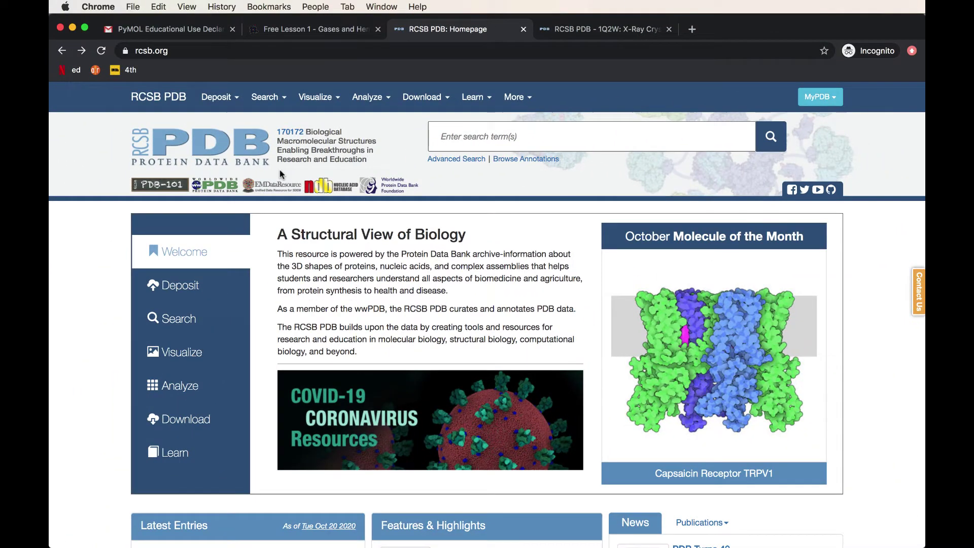
left_click(737, 326)
scroll(738, 326, "down", 8)
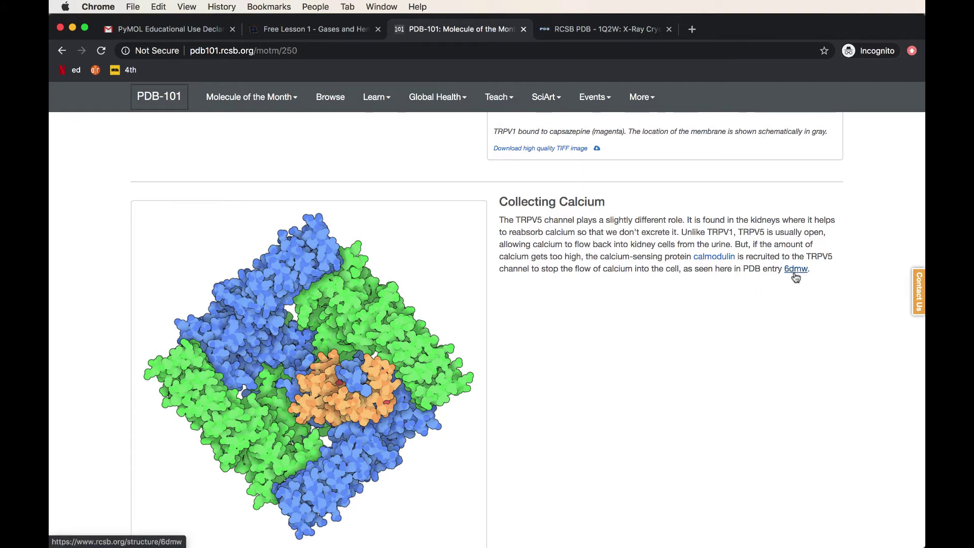
scroll(795, 276, "up", 15)
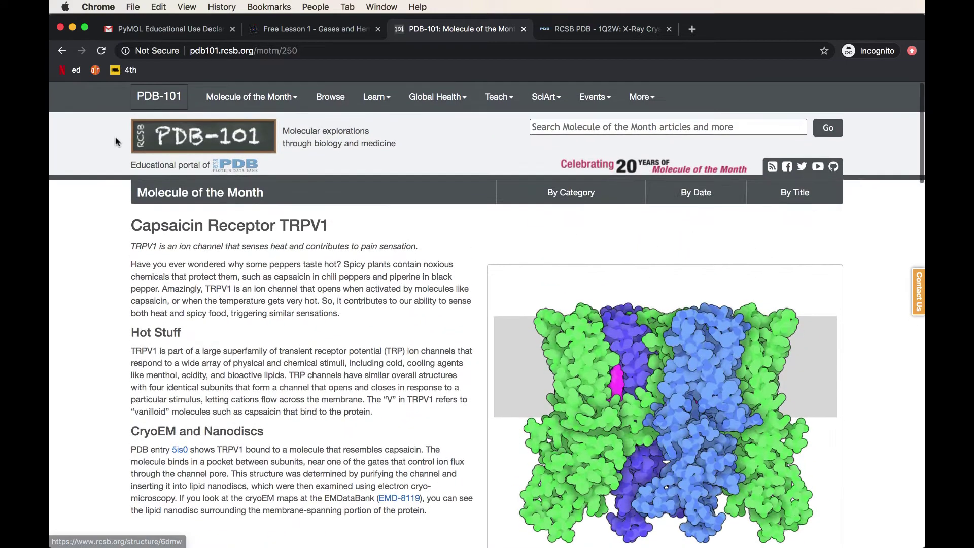
left_click(62, 51)
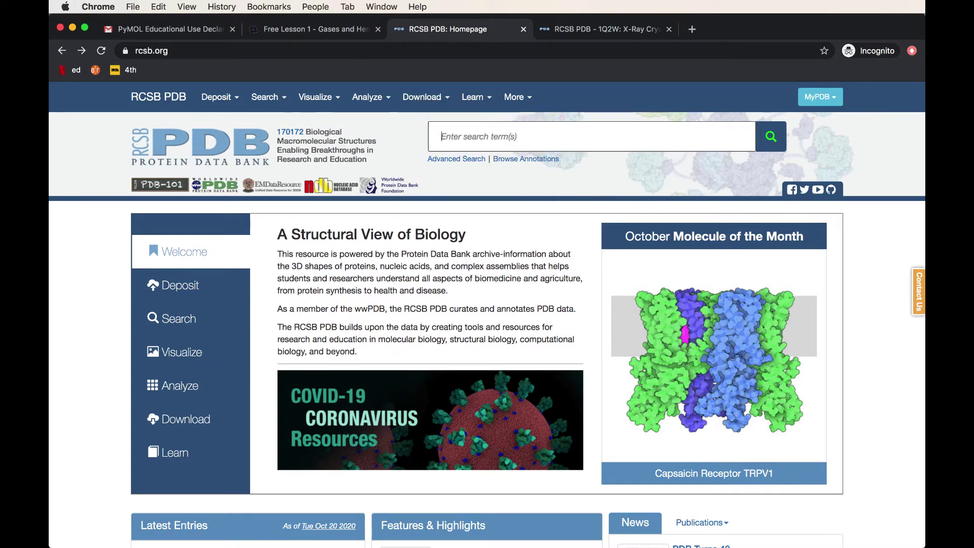
Step: Search RCSB PDB for COVID, open entry 6XRZ and download it in PDB format
type("COVID")
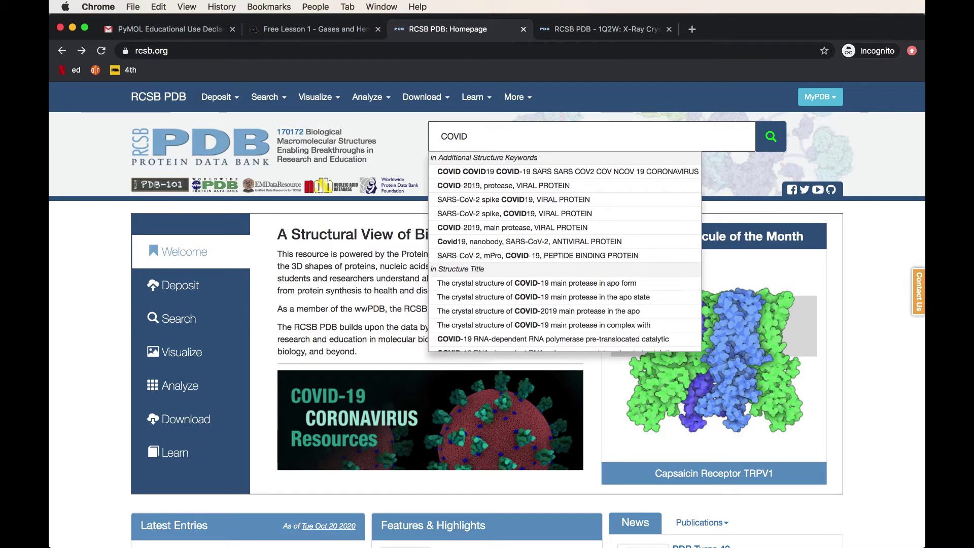
key("Return")
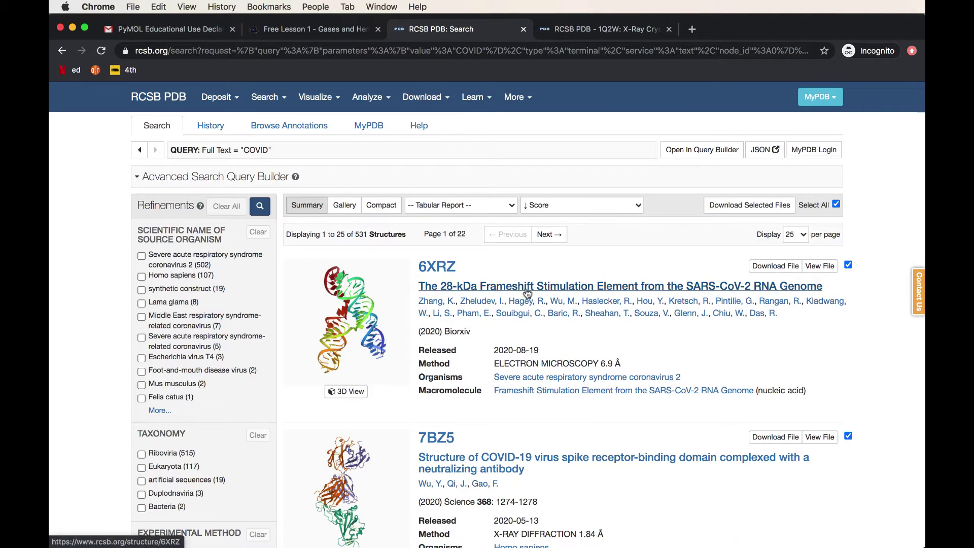
left_click(528, 287)
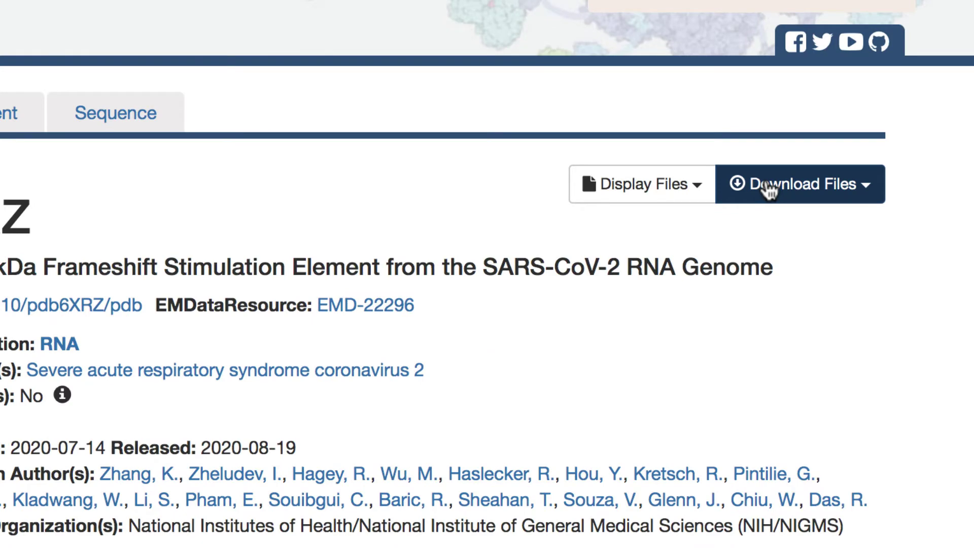
left_click(769, 192)
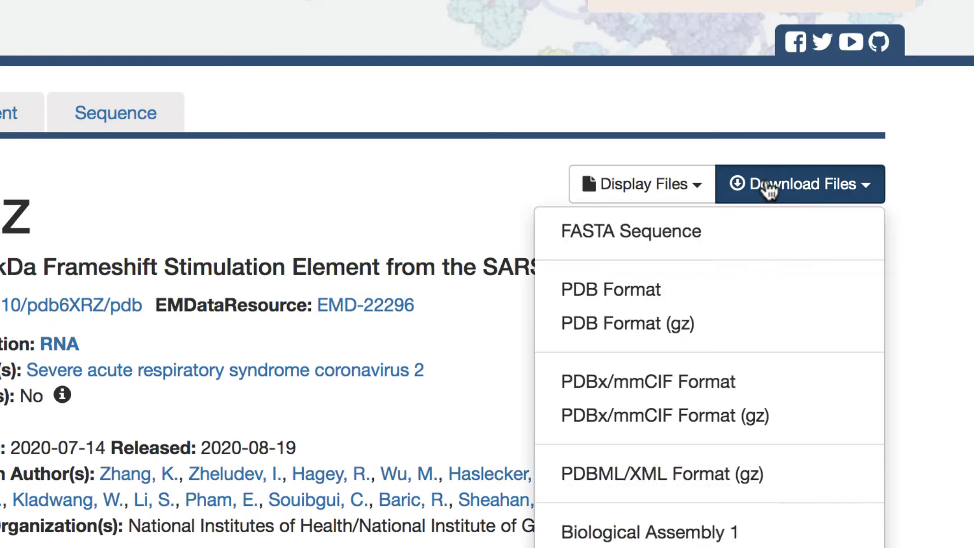
left_click(622, 291)
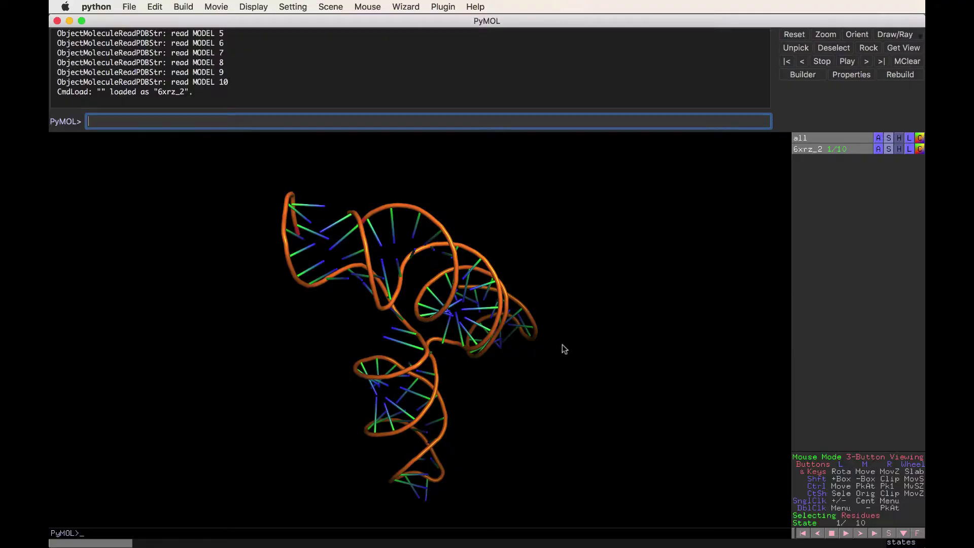
Step: Rotate the 6xrz_2 RNA, then select its backbone and top loop into sele (2808 atoms)
left_click_drag(550, 346, 349, 332)
left_click_drag(504, 285, 459, 285)
left_click_drag(516, 224, 441, 289)
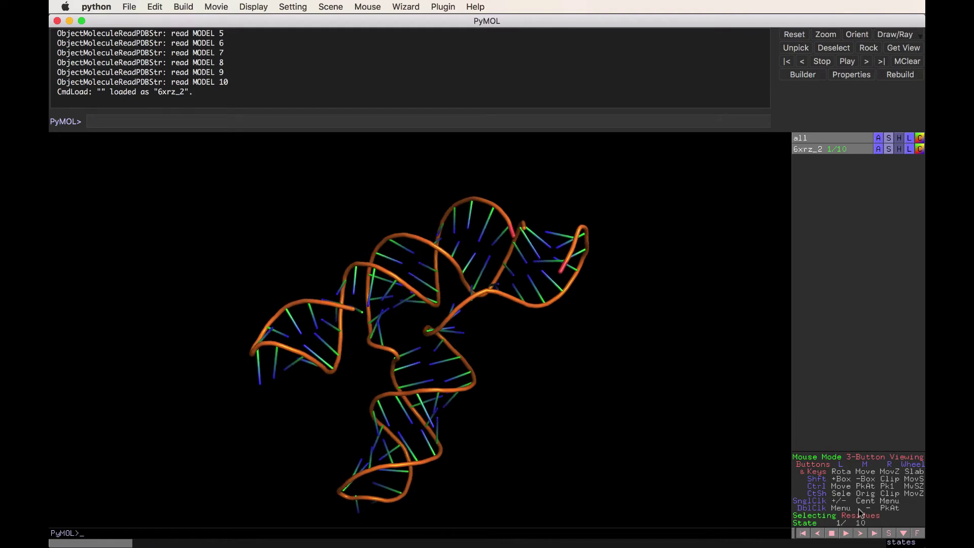
left_click(514, 299)
left_click_drag(513, 300, 409, 328)
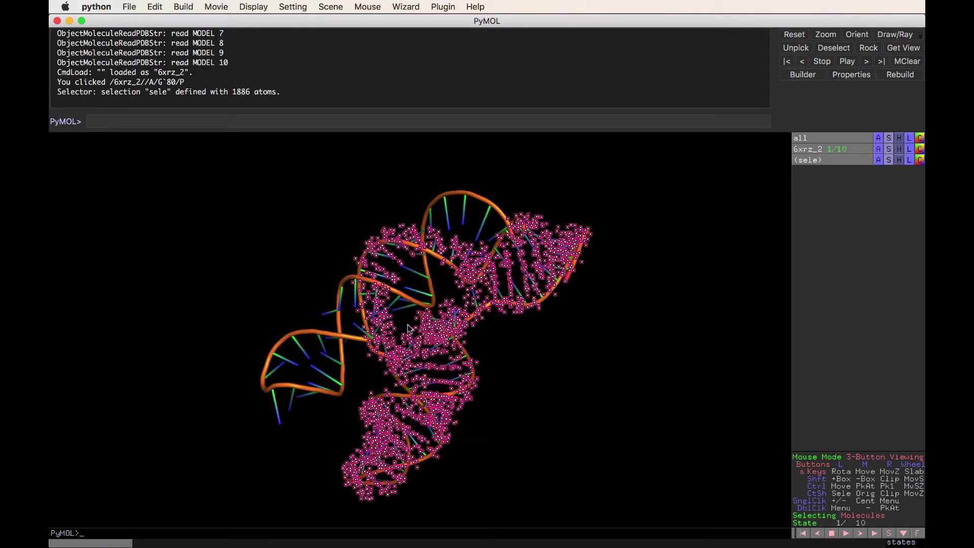
left_click(463, 201)
left_click_drag(451, 280, 434, 281)
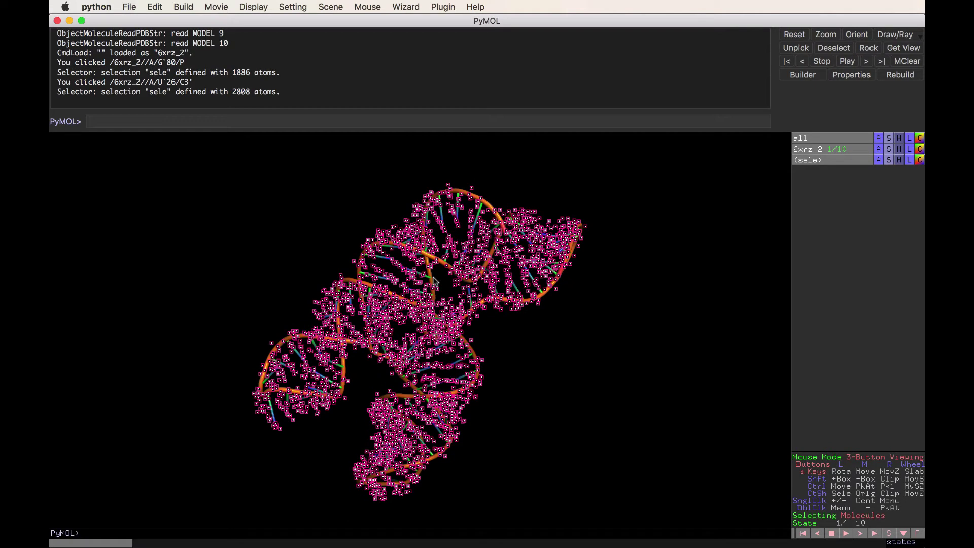
Step: Show the selected 6xrz_2 RNA as spheres and clear the selection markers
left_click(888, 161)
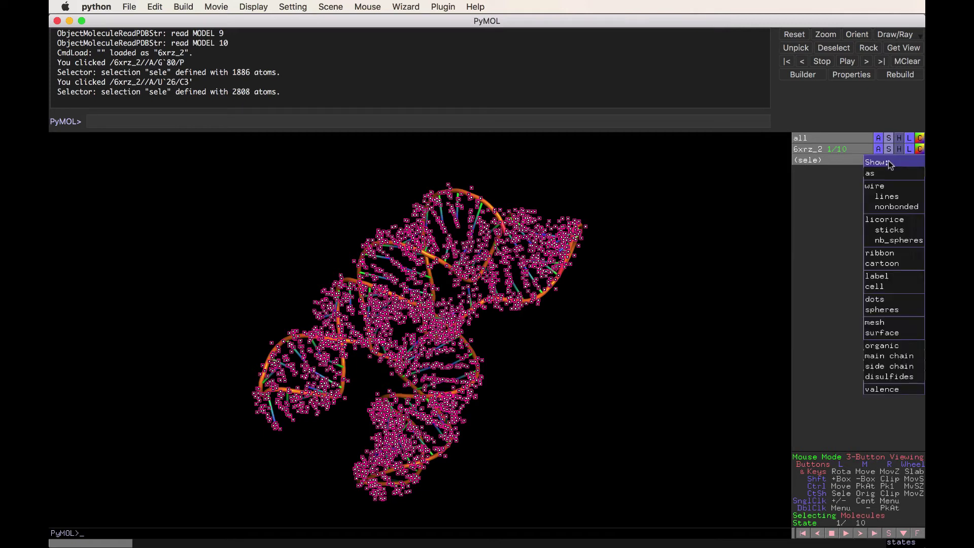
left_click(883, 310)
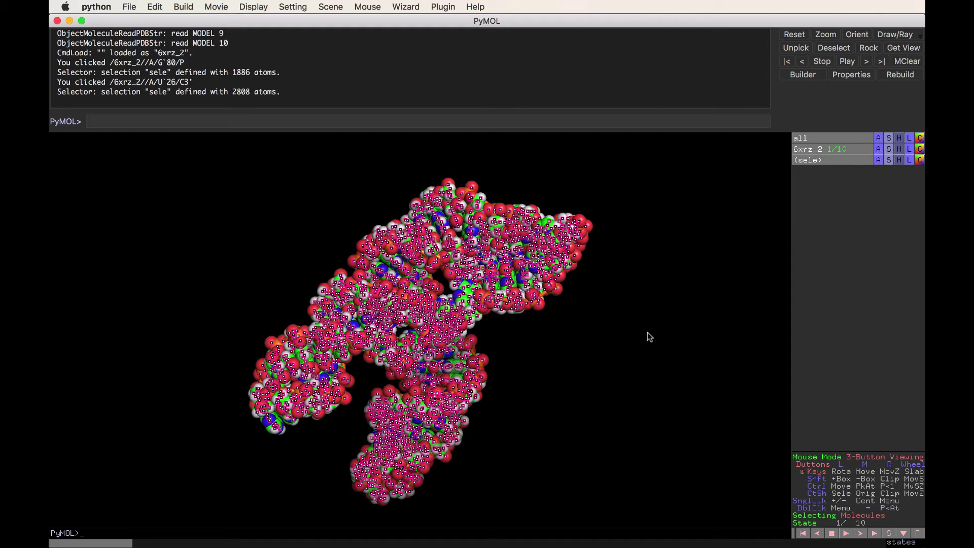
left_click(617, 342)
left_click_drag(617, 342, 560, 348)
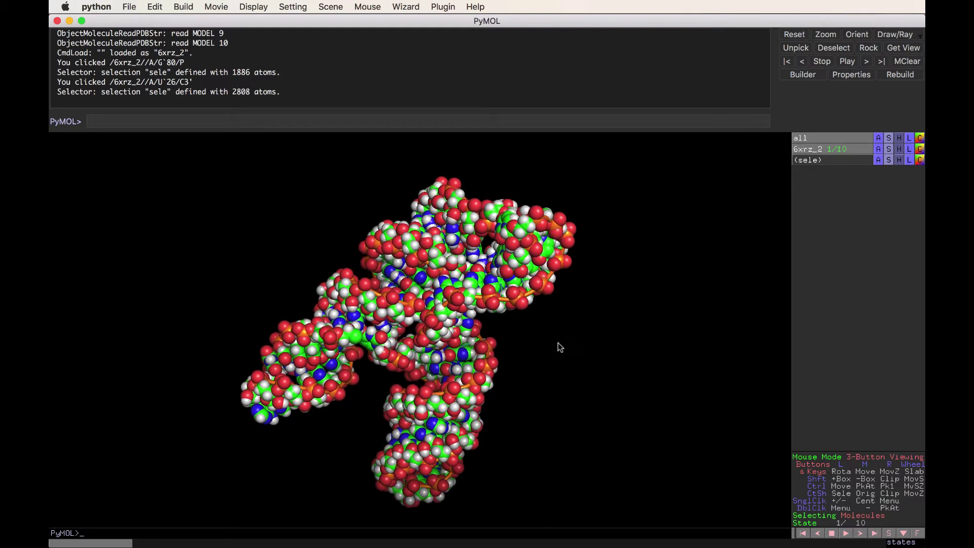
Step: Reselect the whole RNA and colour it by element with a CHNOS scheme
left_click(479, 315)
left_click(471, 229)
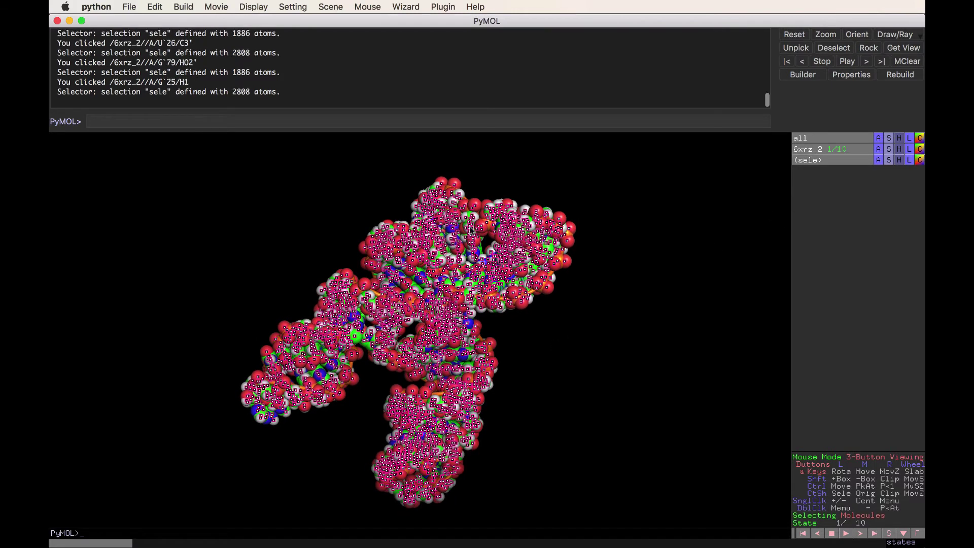
left_click(920, 161)
mouse_move(902, 173)
mouse_move(845, 297)
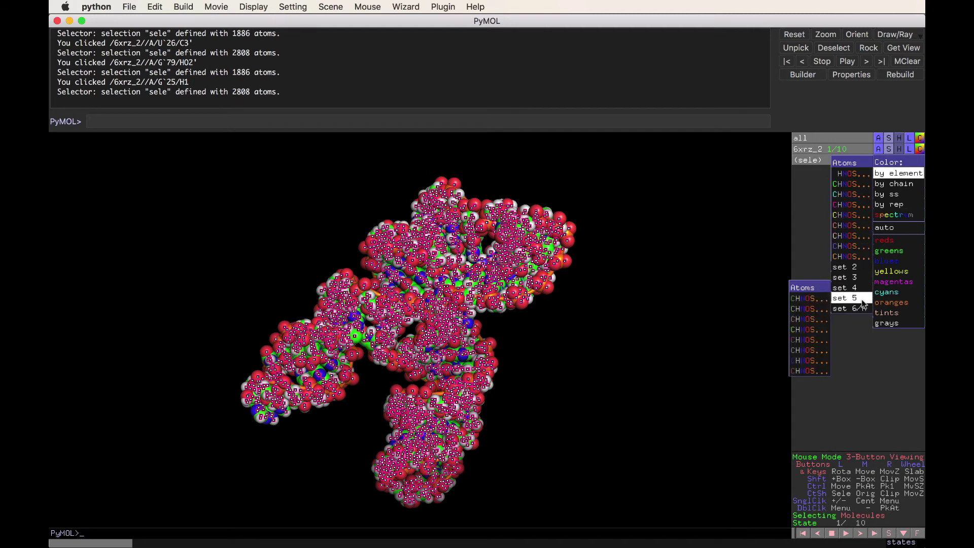
left_click(798, 350)
left_click_drag(594, 407, 391, 321)
left_click_drag(594, 373, 556, 344)
left_click_drag(407, 343, 483, 340)
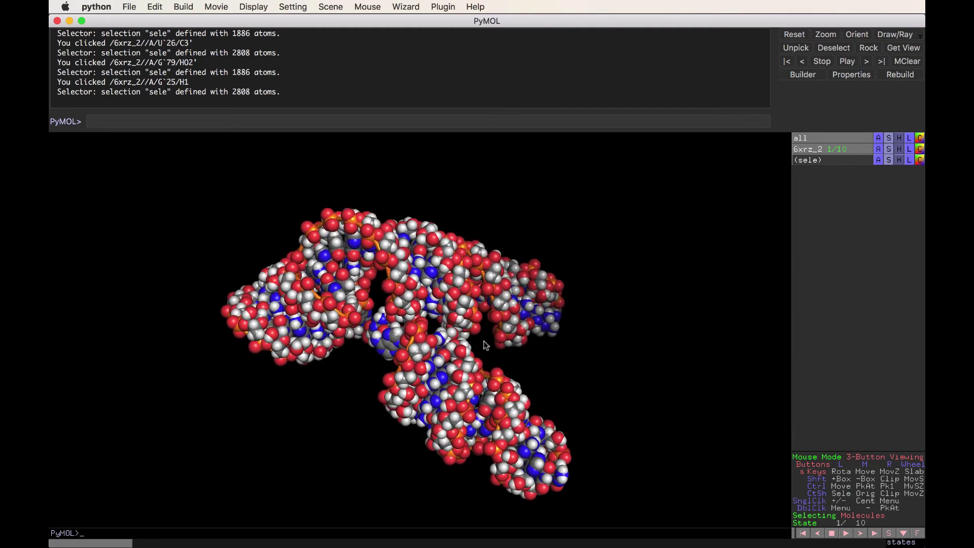
Step: Rotate the space-filling 6xrz_2 RNA to a new viewing angle
left_click_drag(483, 341, 324, 315)
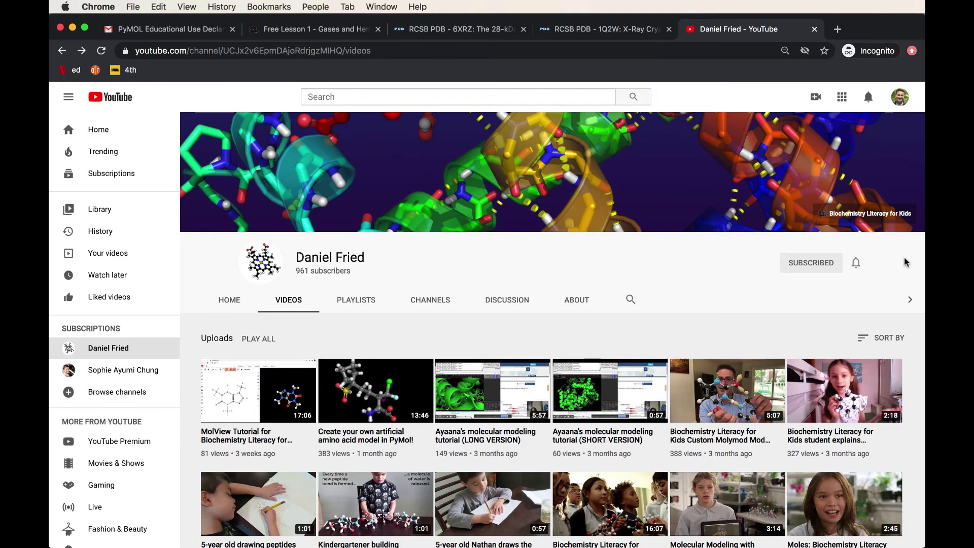
Step: Scroll the Biochemistry Literacy for Kids lessons page down to Lesson 26 – Measurement
scroll(906, 262, "down", 5)
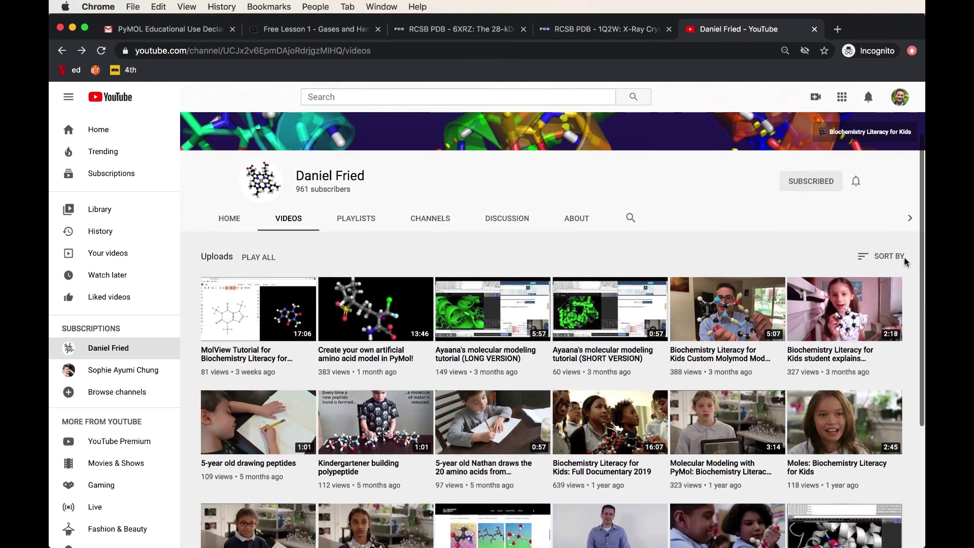
scroll(906, 262, "down", 1)
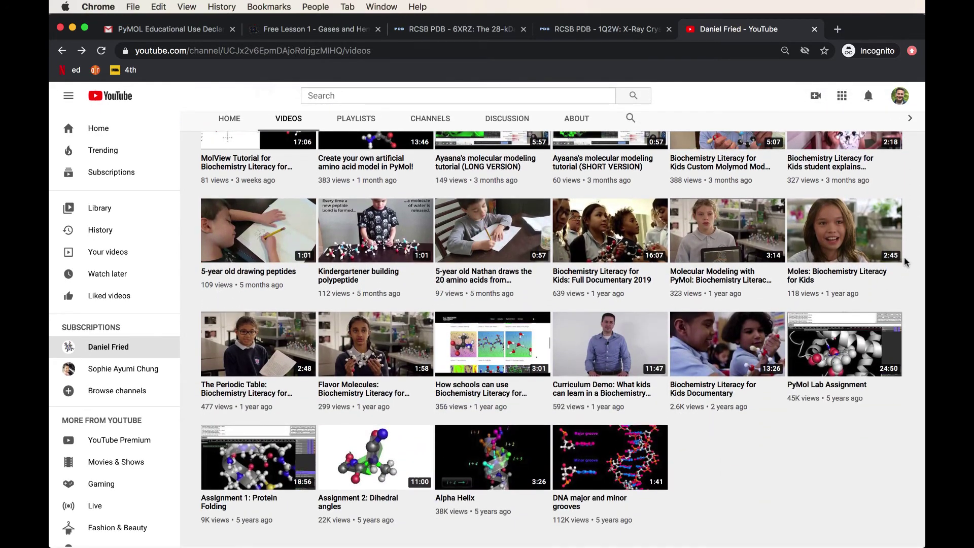
scroll(906, 262, "up", 6)
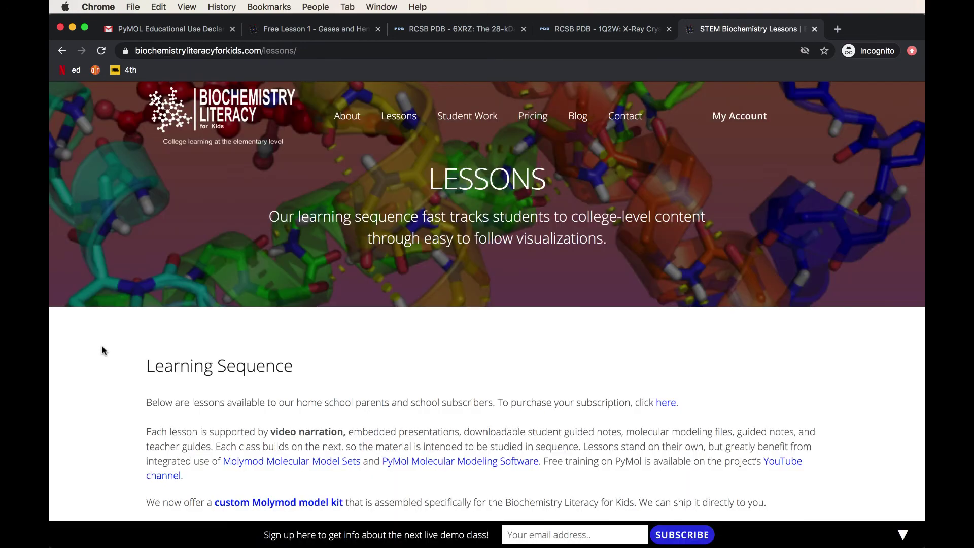
scroll(103, 350, "down", 12)
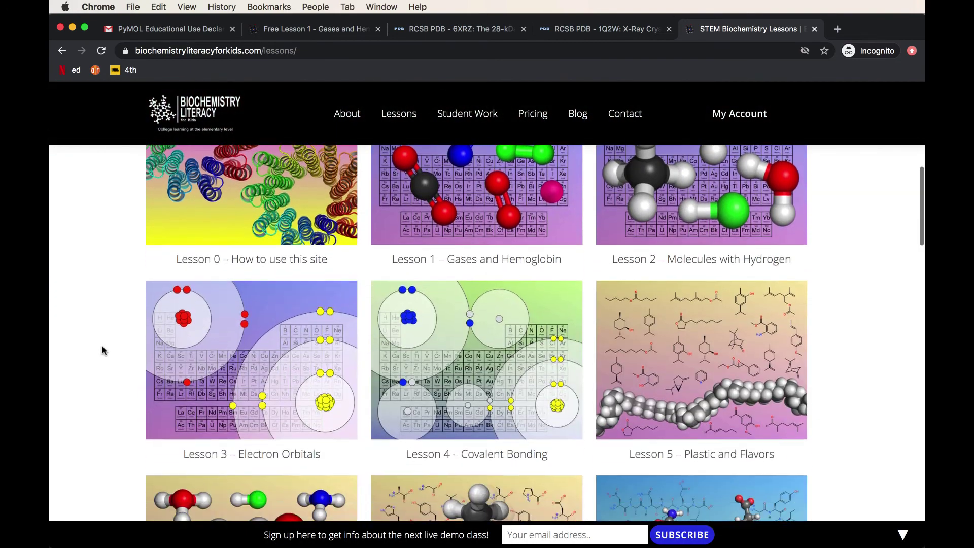
scroll(103, 350, "down", 9)
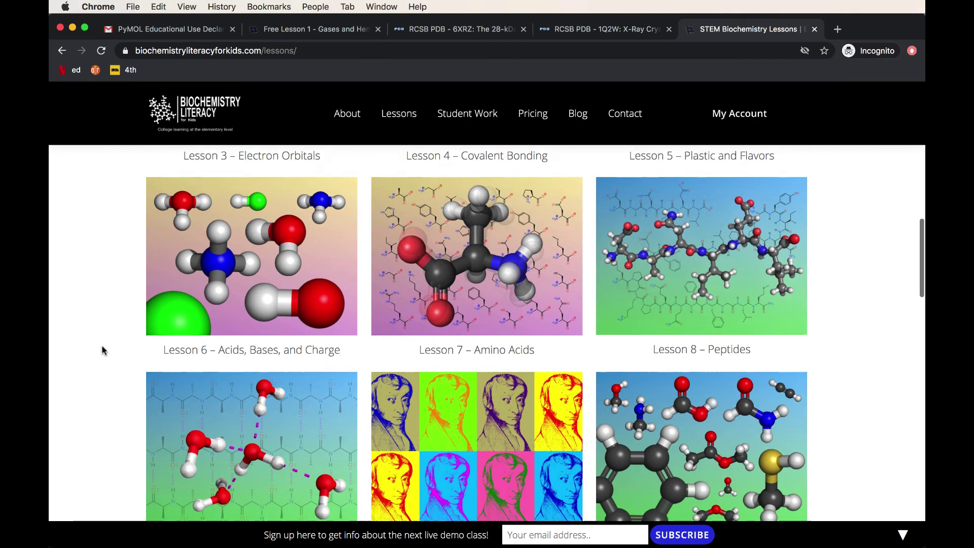
scroll(101, 350, "down", 9)
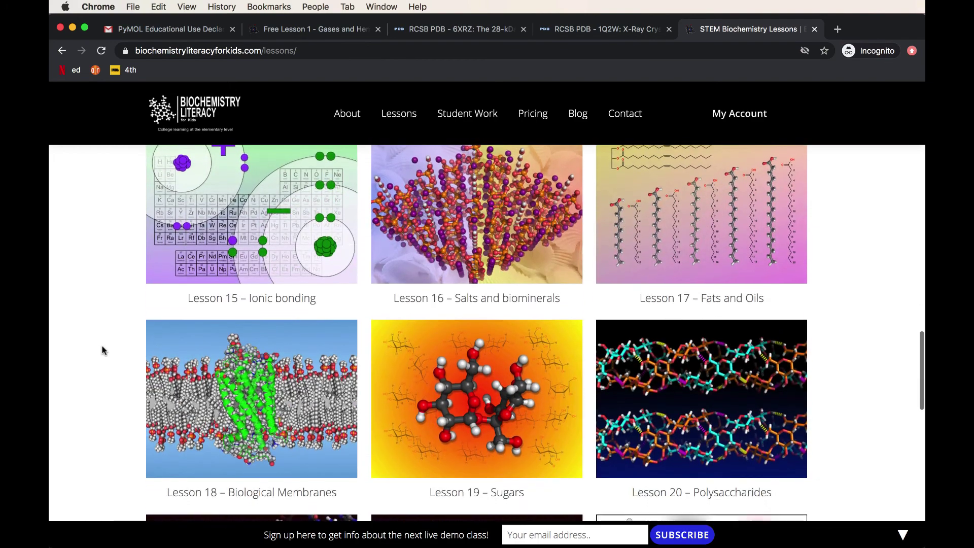
scroll(102, 350, "down", 9)
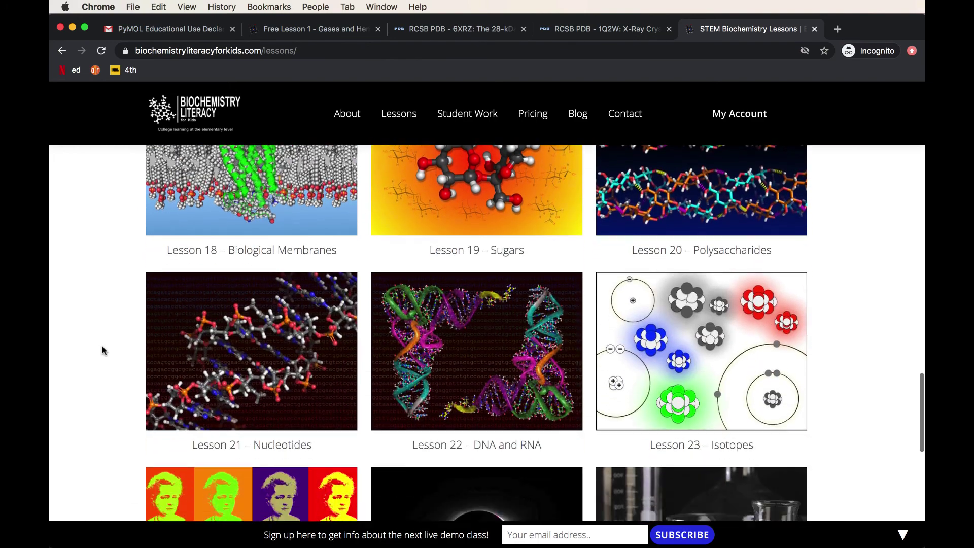
scroll(101, 350, "down", 1)
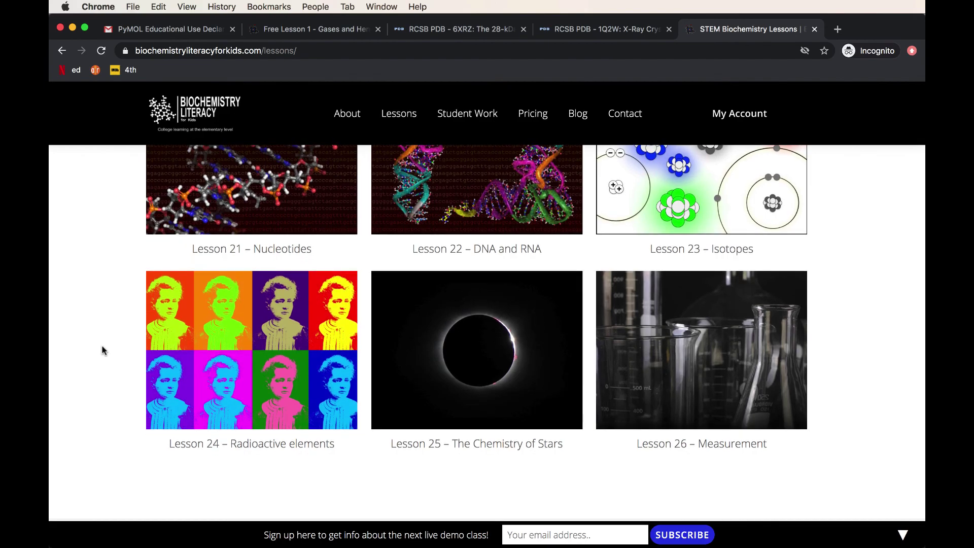